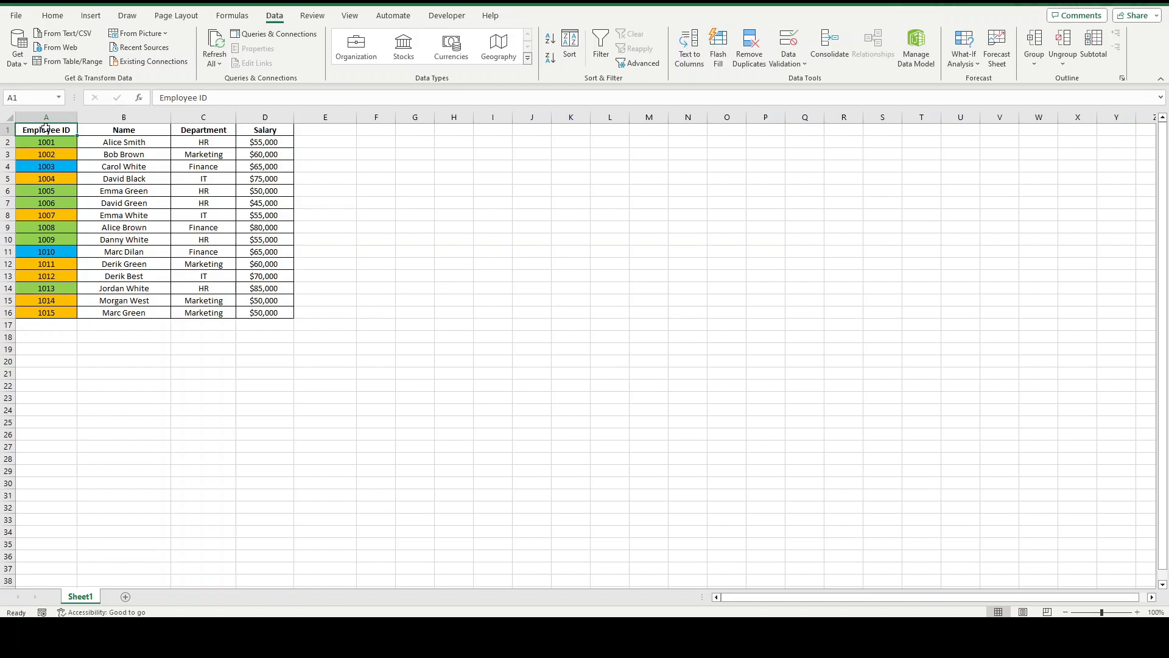
Sort the employee table by Salary in ascending order, reverse it to descending, and return it to ascending.
click(260, 189)
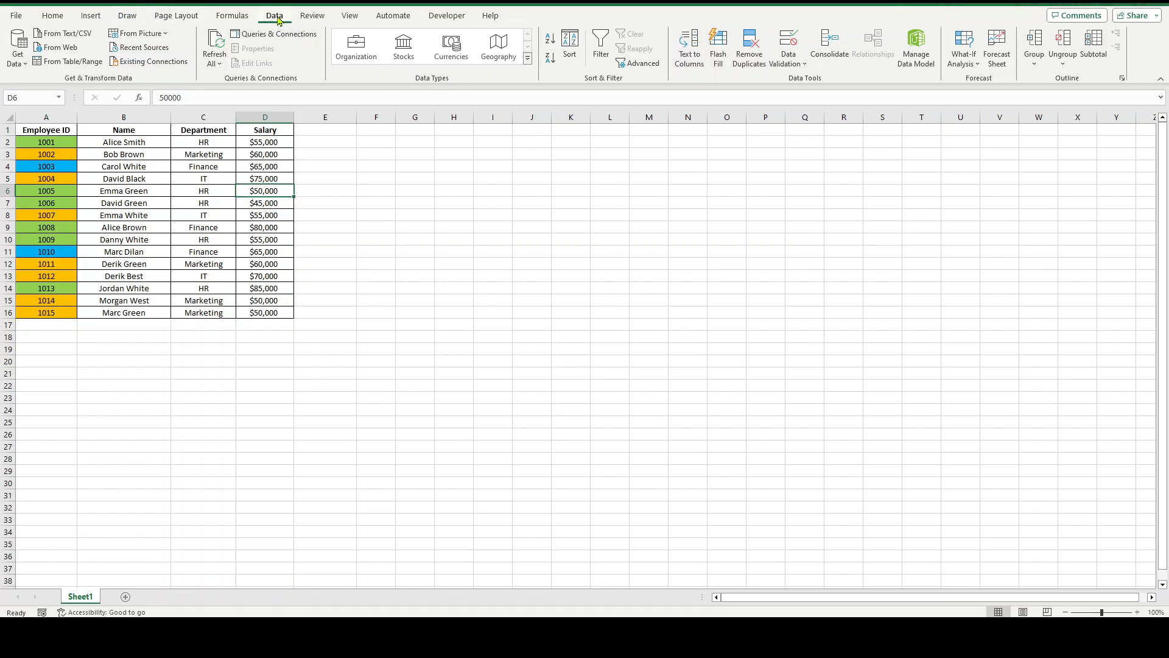
click(550, 40)
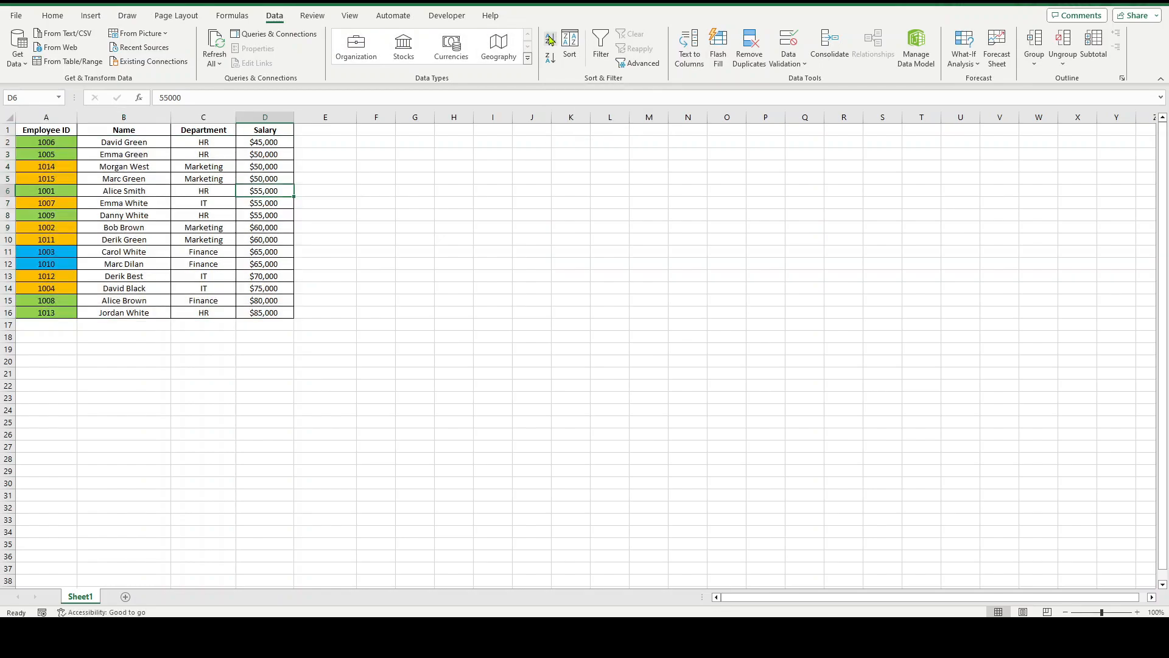
click(550, 61)
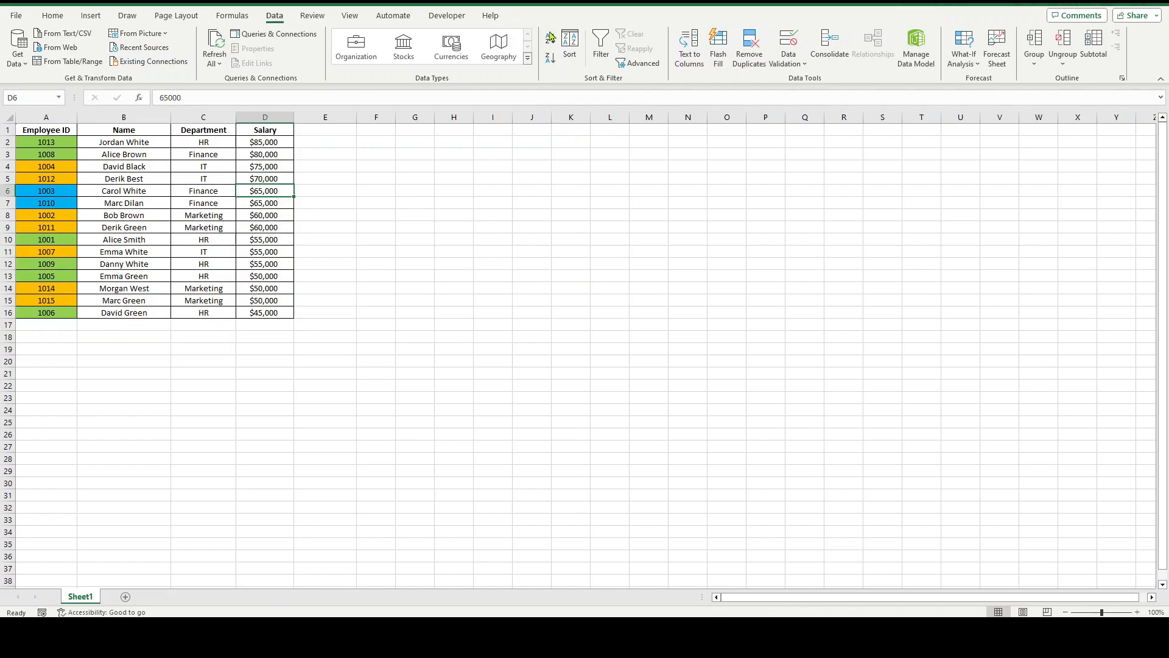
click(550, 41)
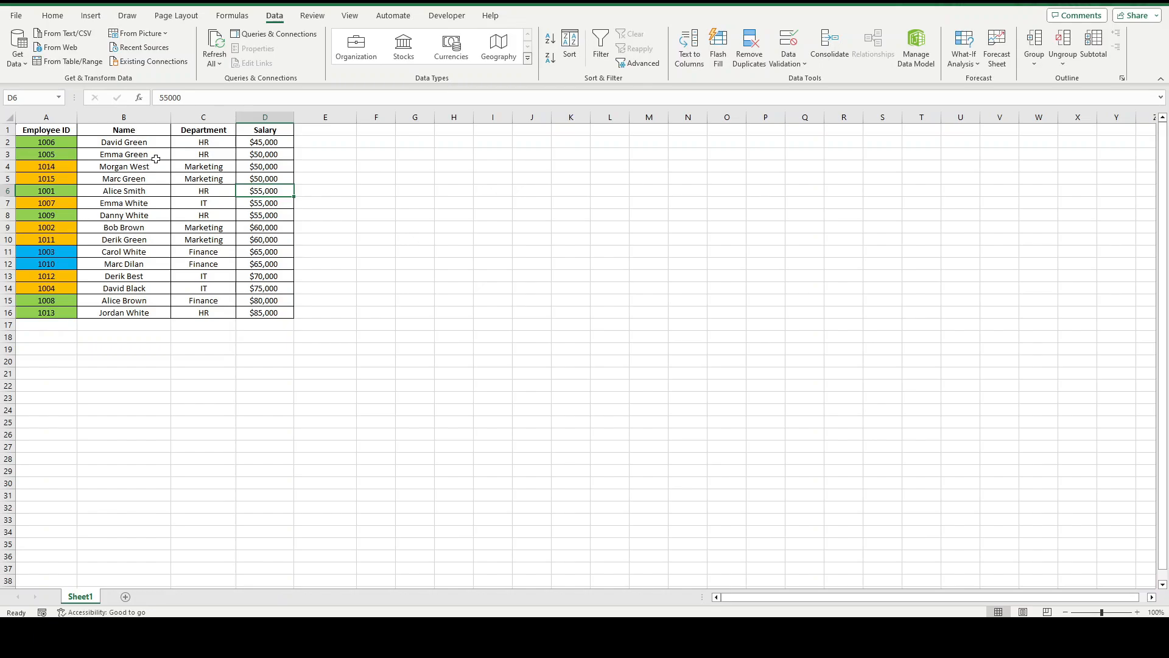
Set up a custom sort of the employee table with Department cell values from A to Z as the first level.
click(186, 132)
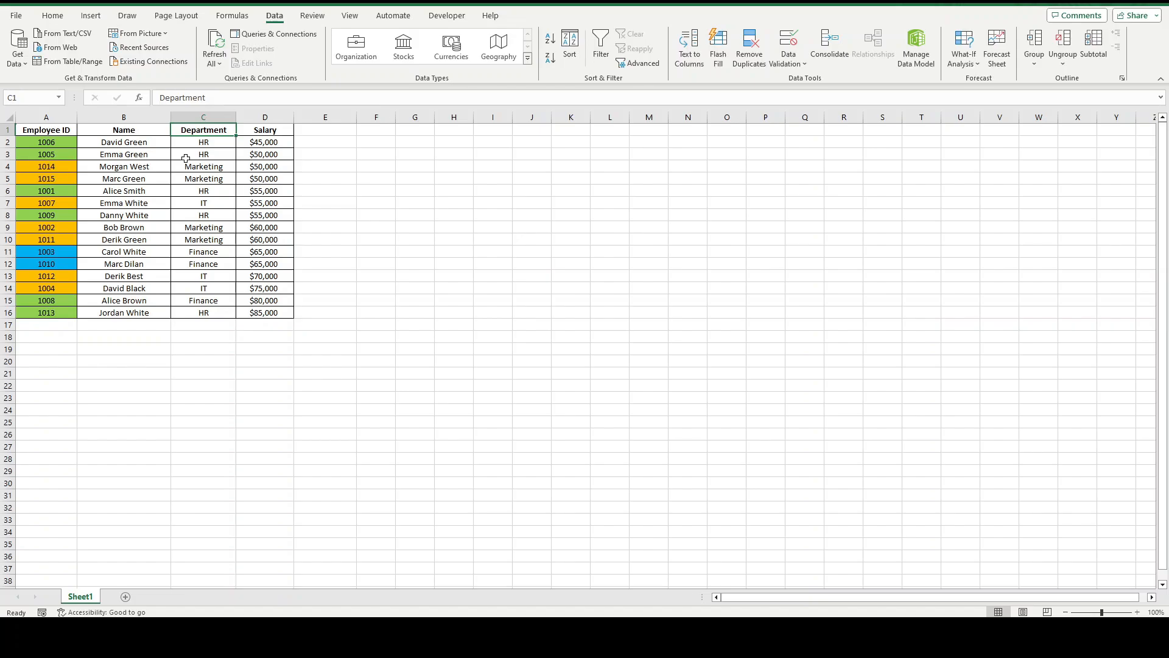
click(186, 157)
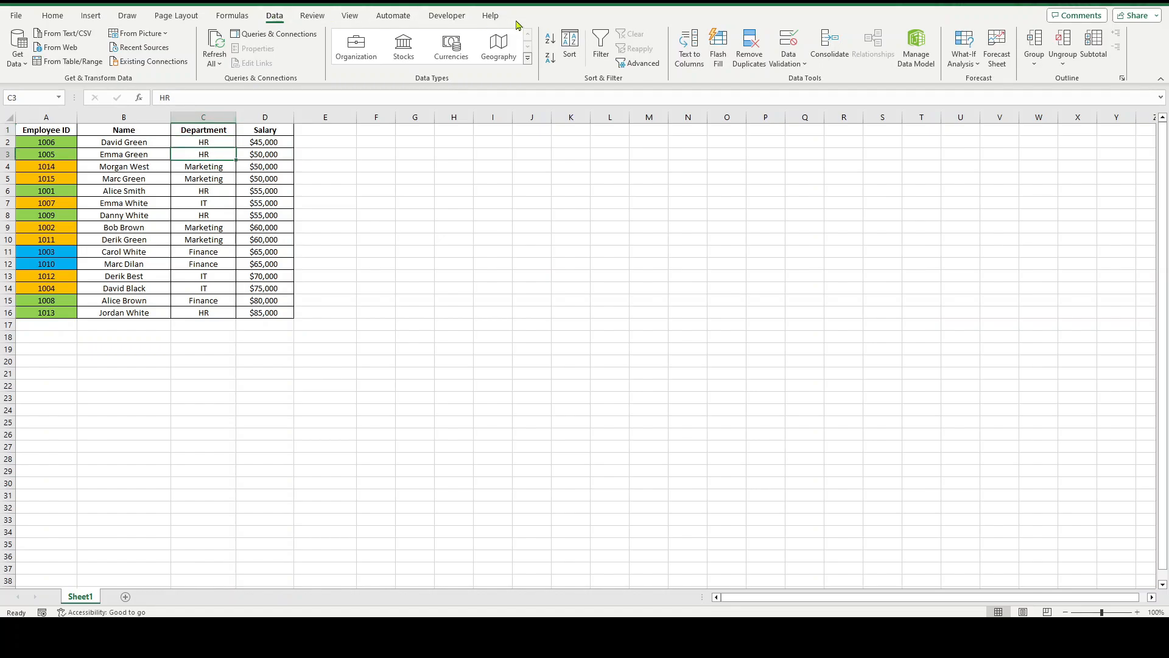
click(570, 42)
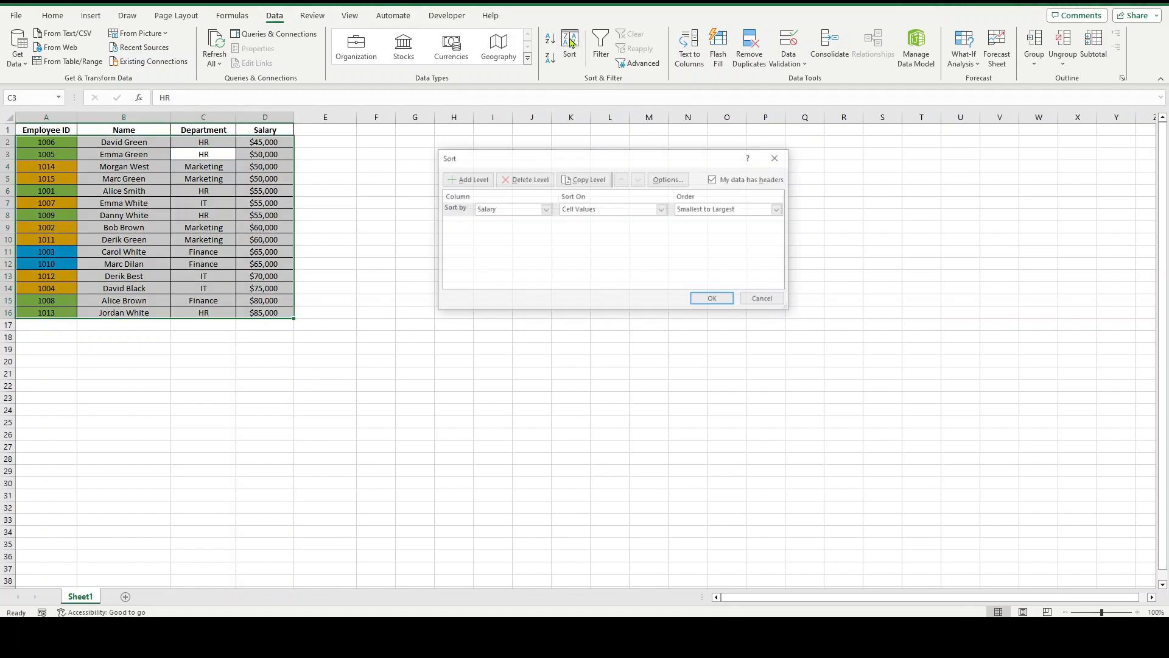
click(545, 209)
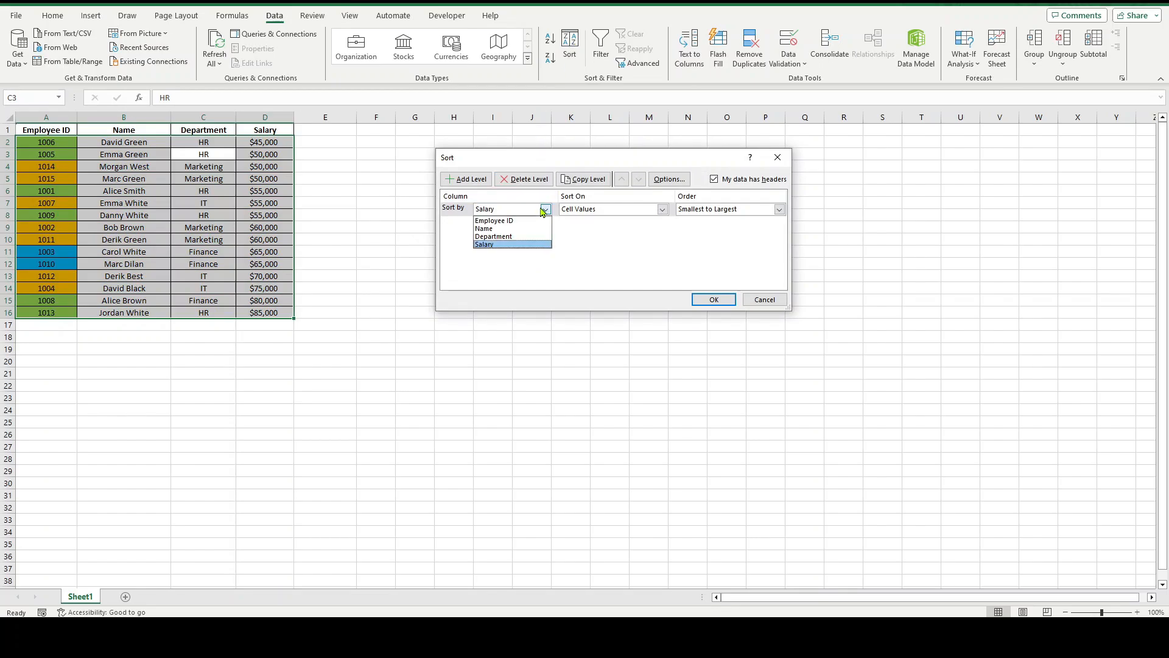
click(525, 237)
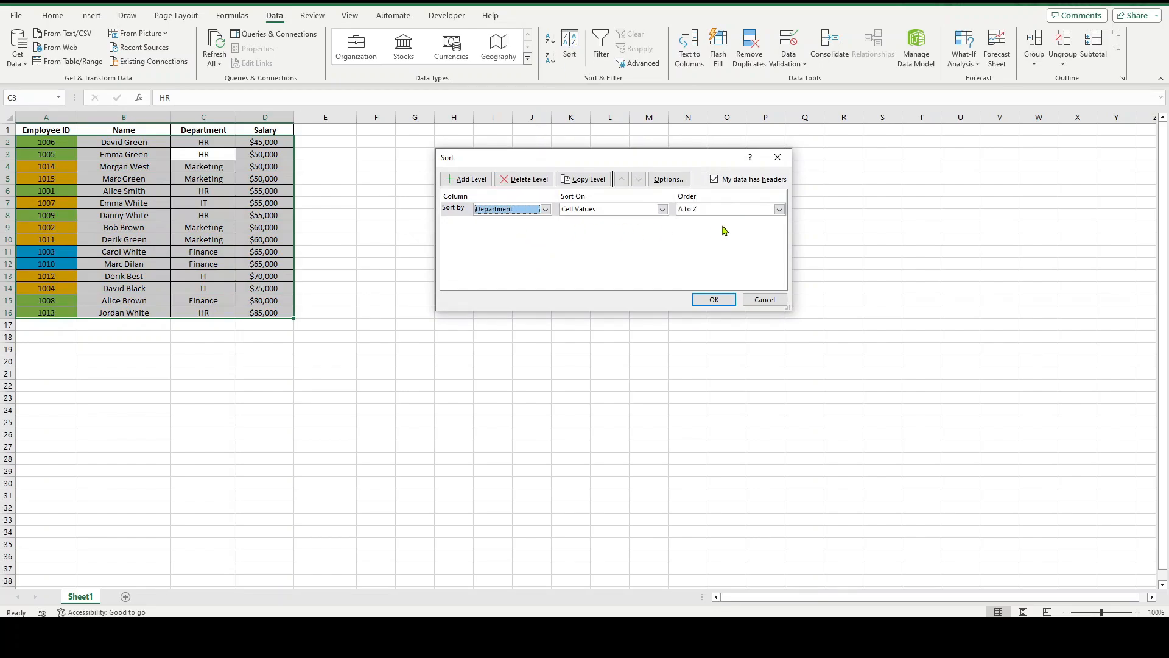
click(778, 209)
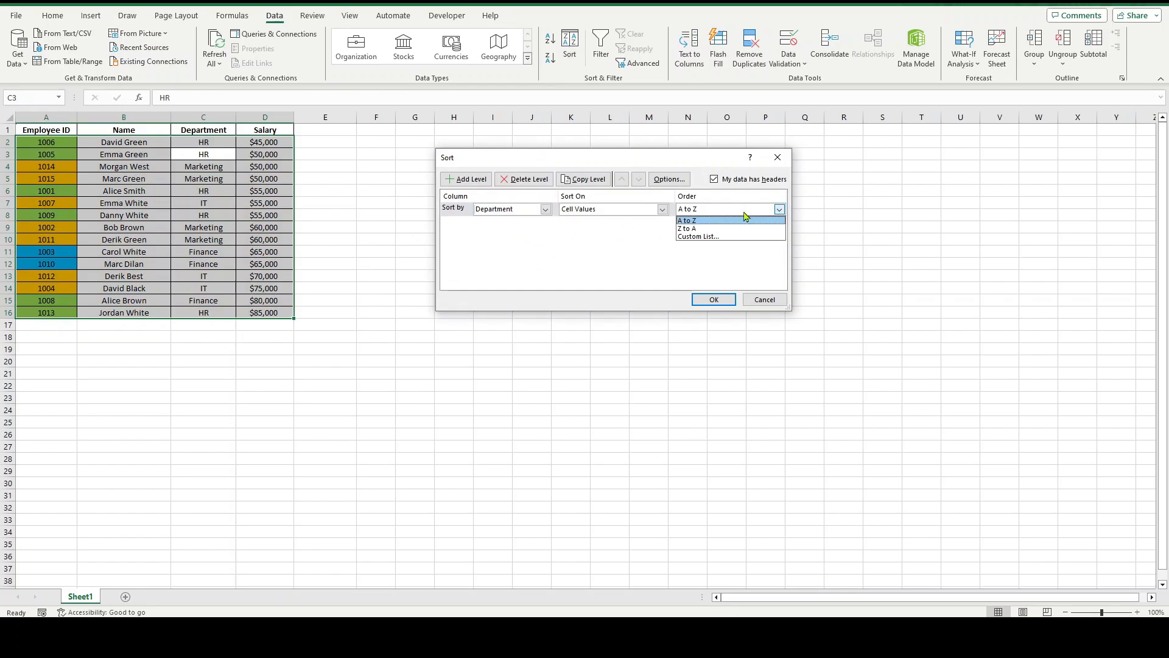
click(700, 221)
Add a second sort level on Salary from Smallest to Largest and apply the sort with headers recognized.
click(467, 179)
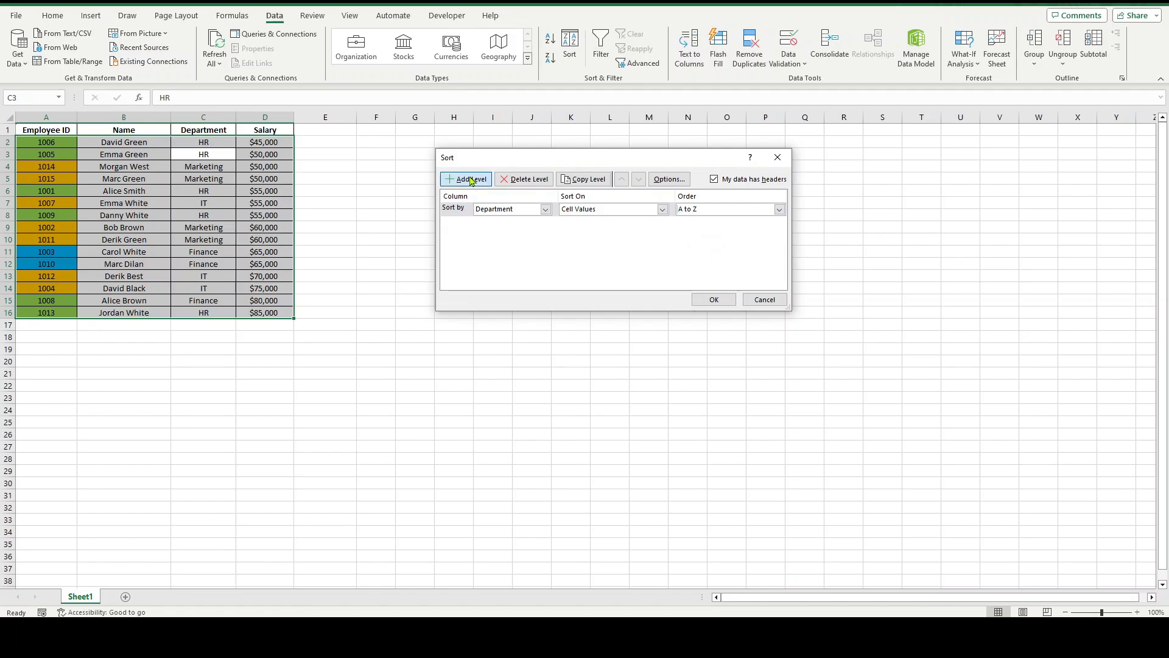
click(546, 224)
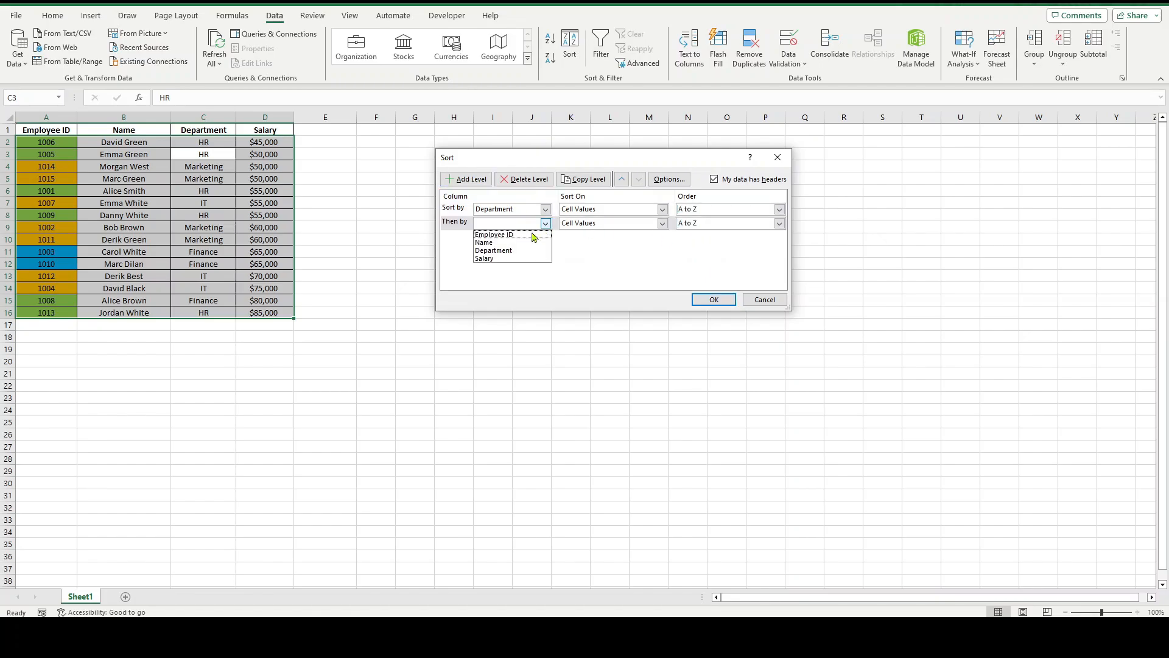
click(509, 259)
click(761, 223)
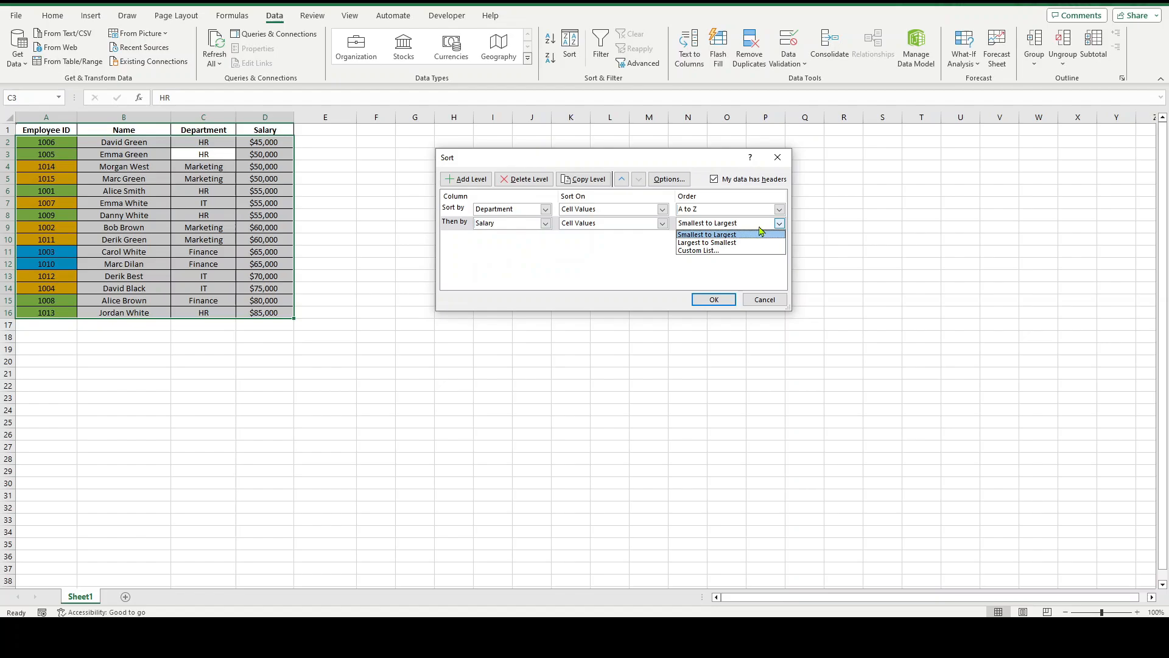
click(721, 234)
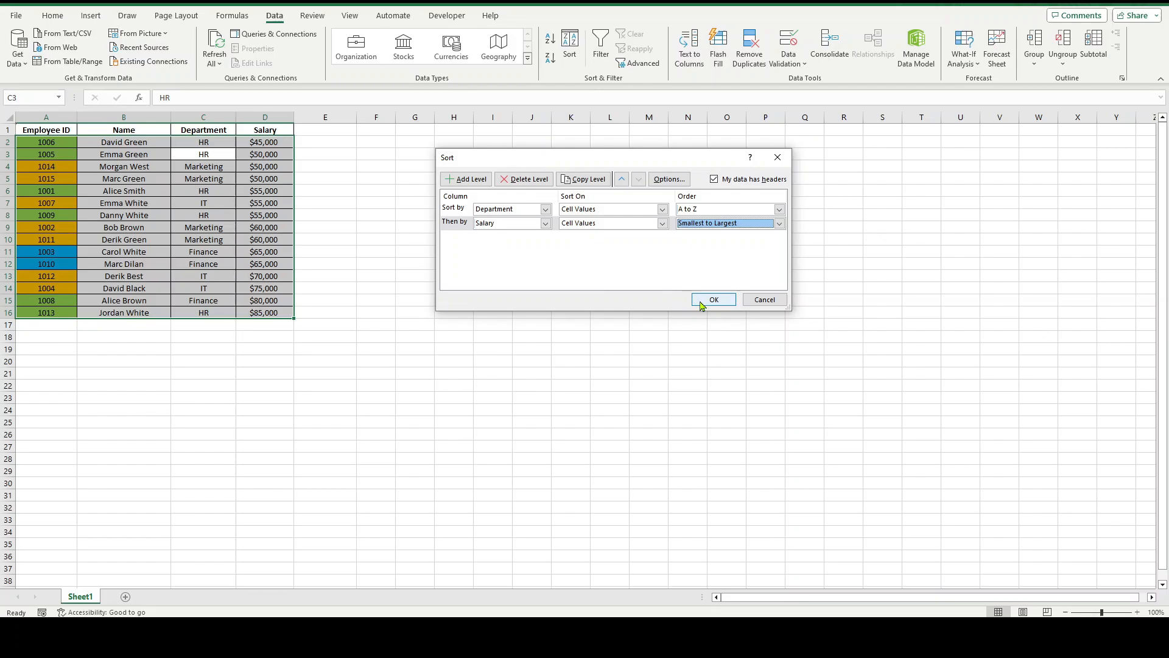
click(714, 179)
click(717, 180)
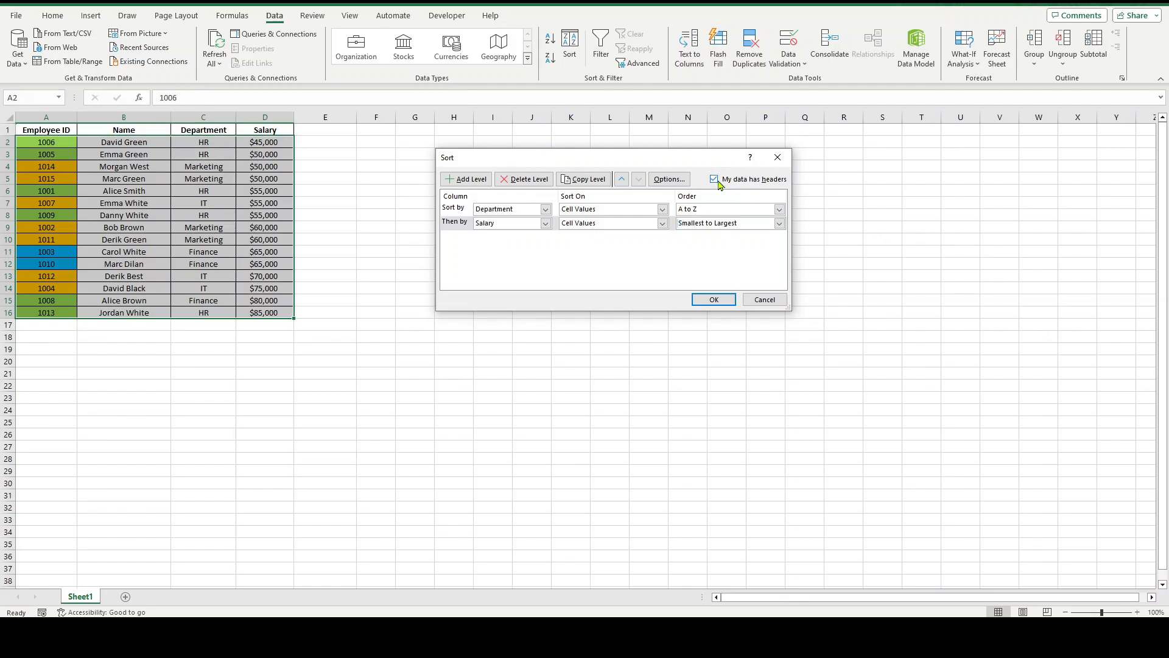
click(715, 300)
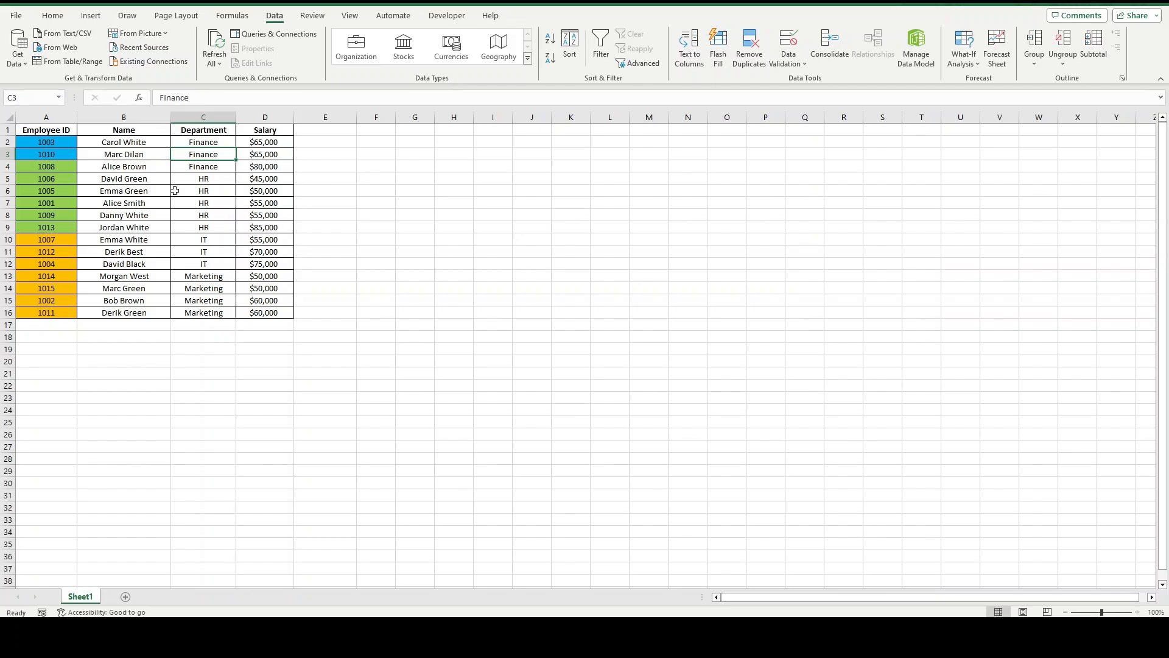
Turn on filtering for the employee table and show only the HR department.
click(193, 130)
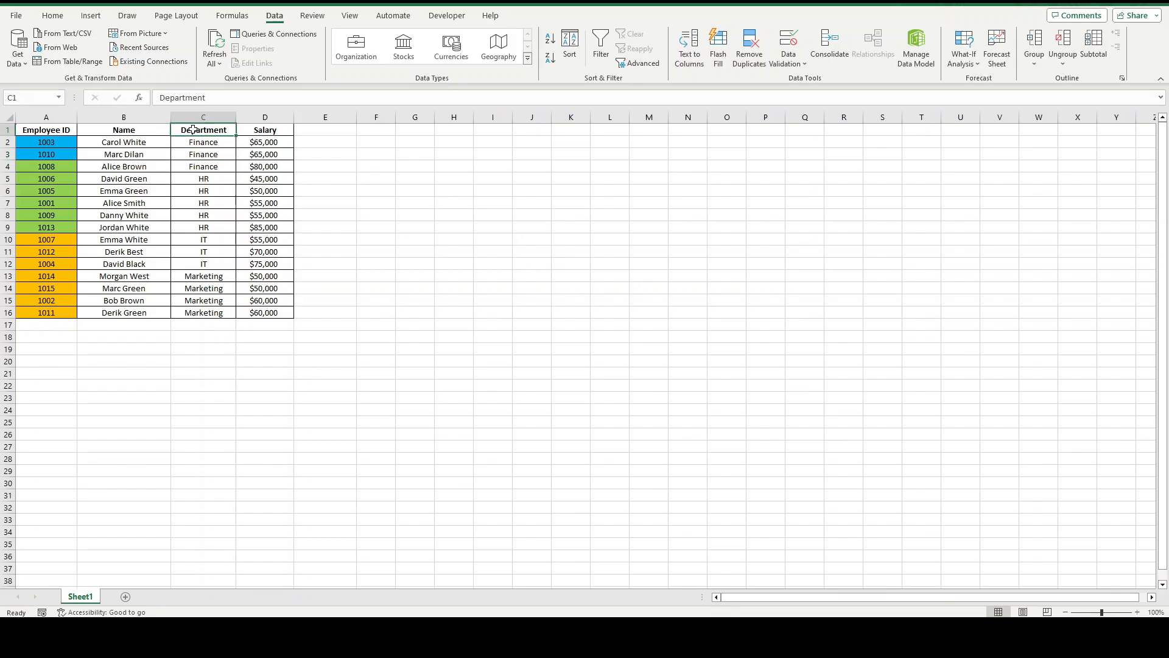
click(155, 162)
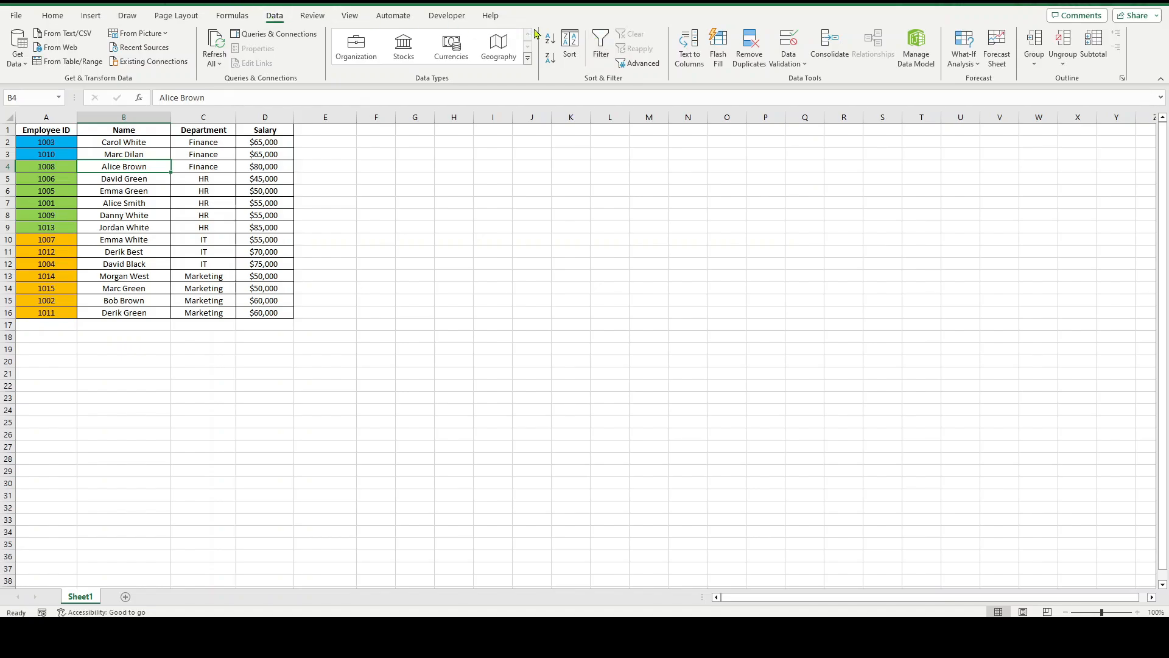
click(601, 46)
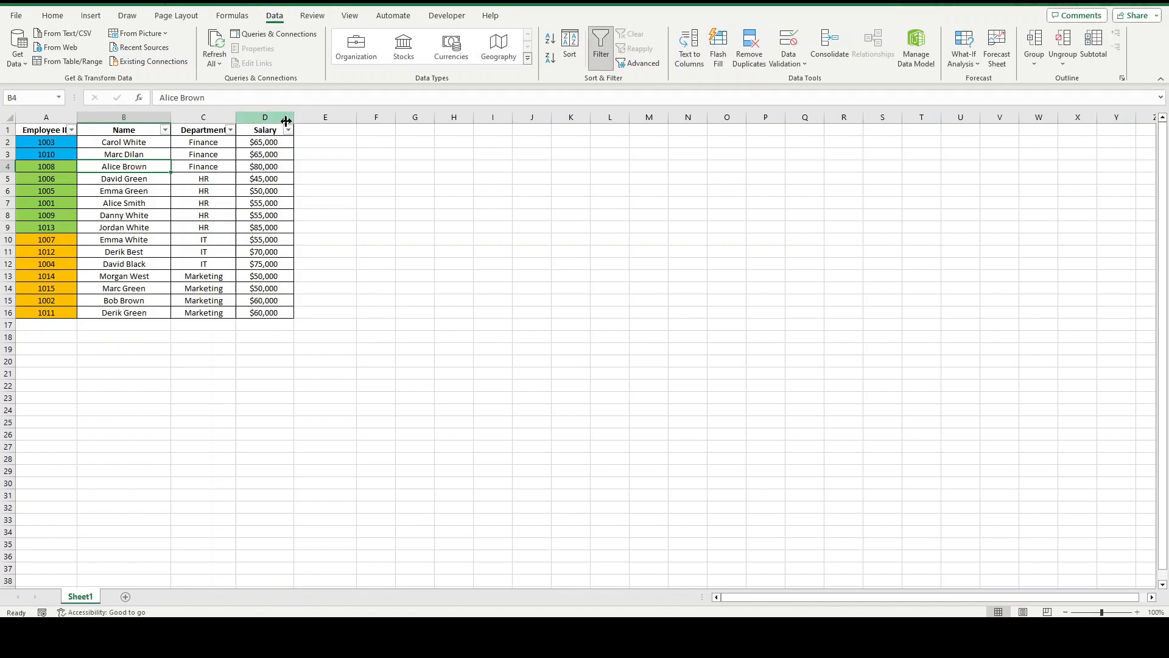
click(229, 130)
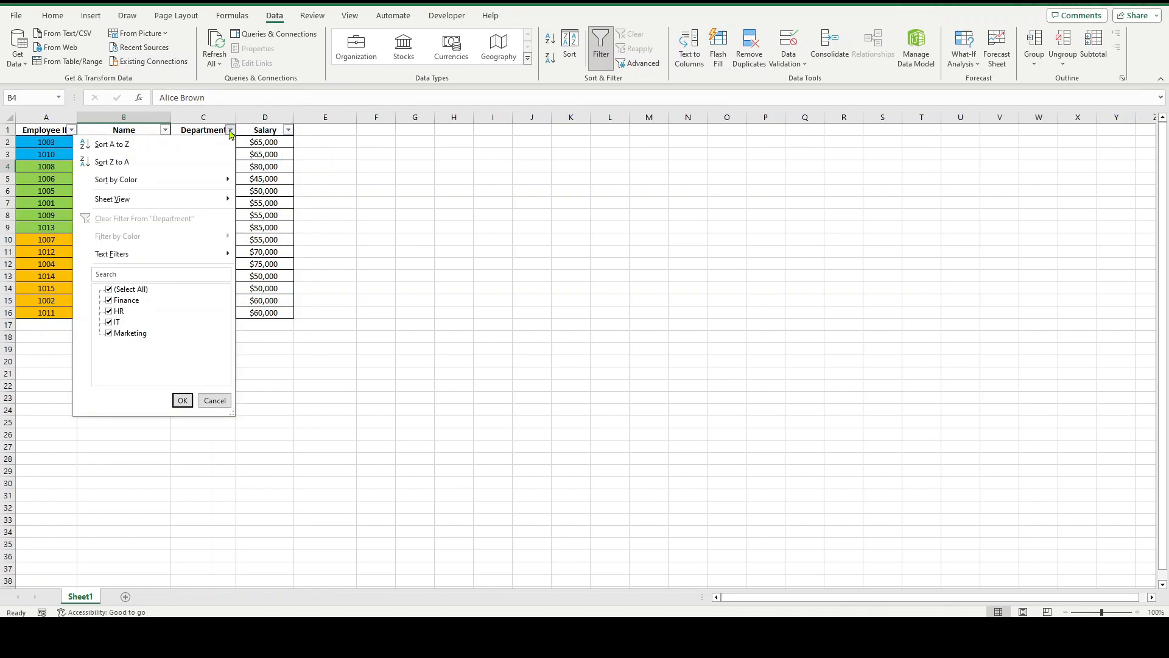
click(125, 290)
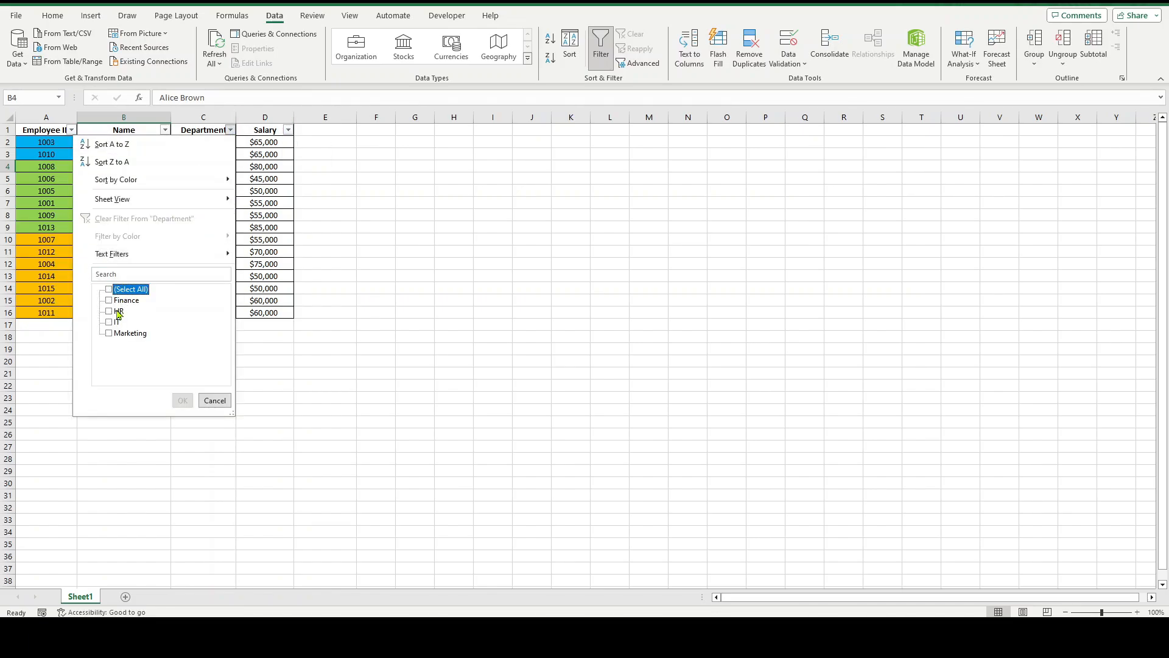
click(119, 312)
click(182, 403)
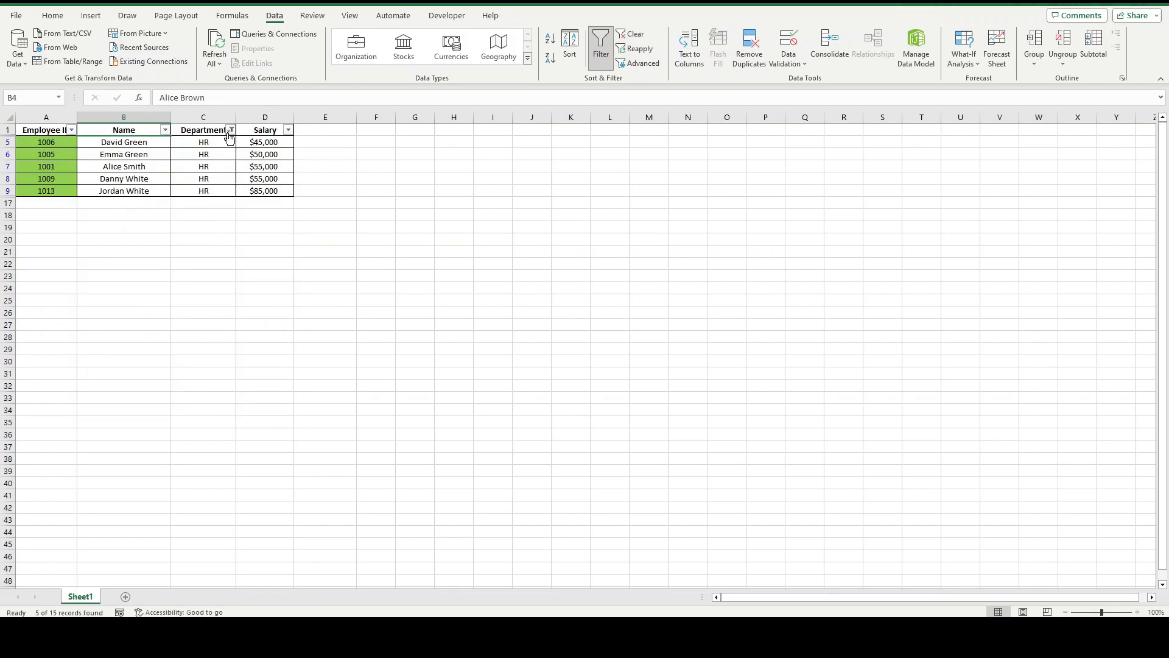
Clear the Department filter and turn off filtering for the table.
click(633, 34)
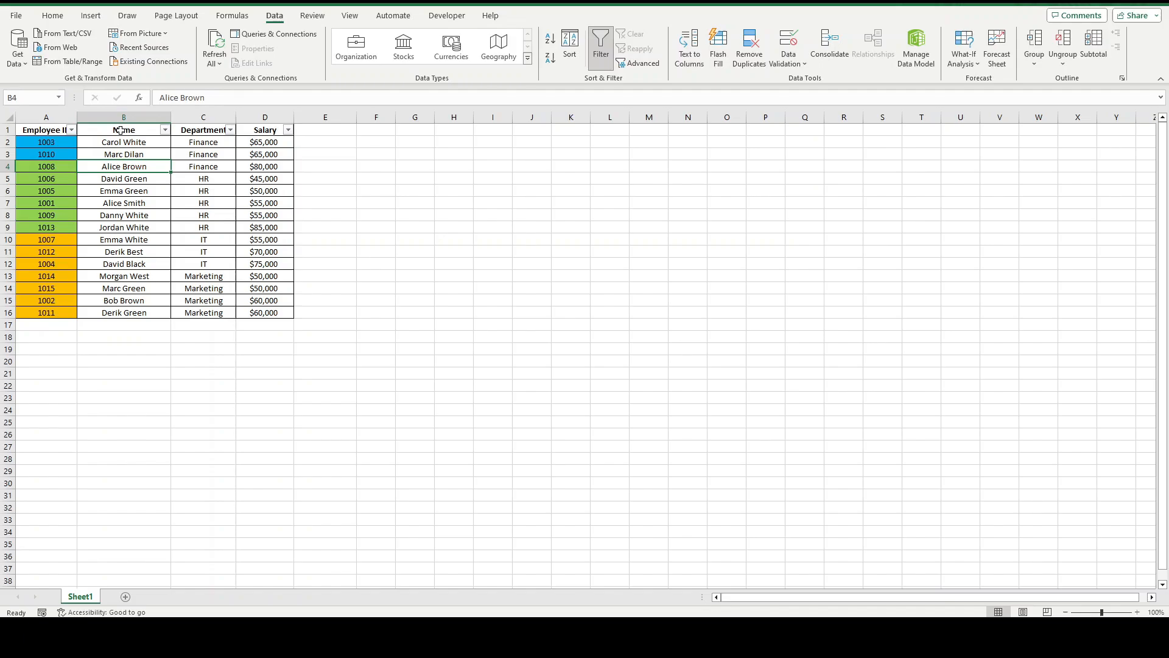
click(601, 45)
Insert an empty column before the Name column and turn on filtering from a cell in the Name column.
click(103, 117)
right_click(102, 117)
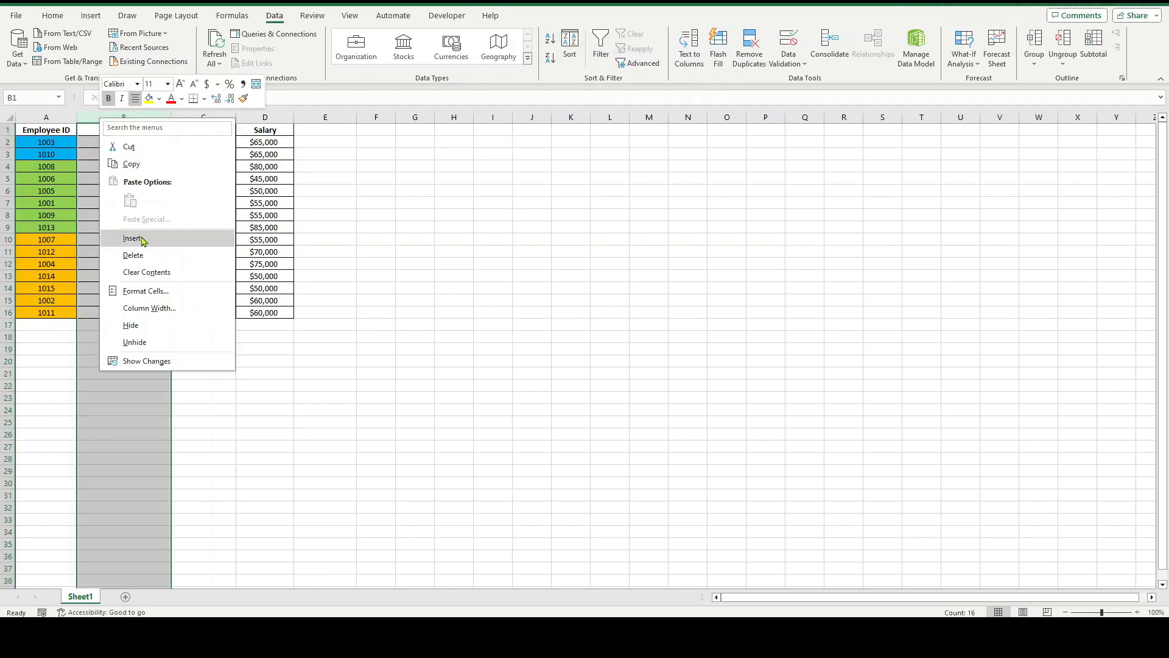
click(142, 240)
click(220, 216)
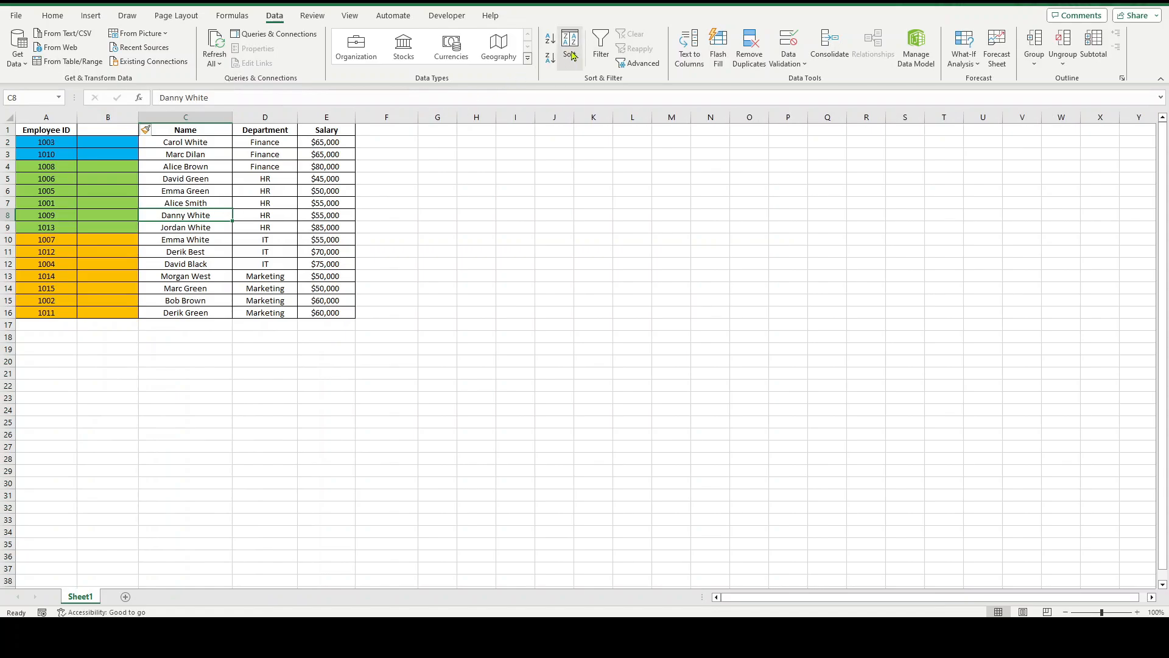
click(601, 46)
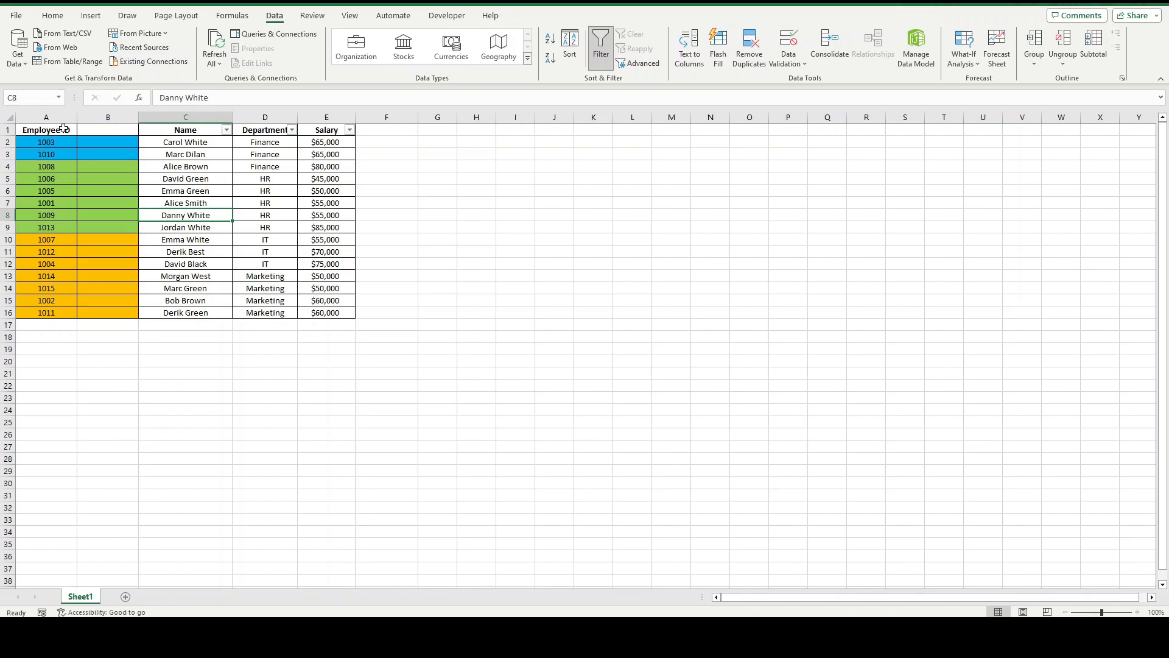
Reapply filtering to the full header row from Employee ID through Salary, including the empty column.
drag(60, 130, 62, 315)
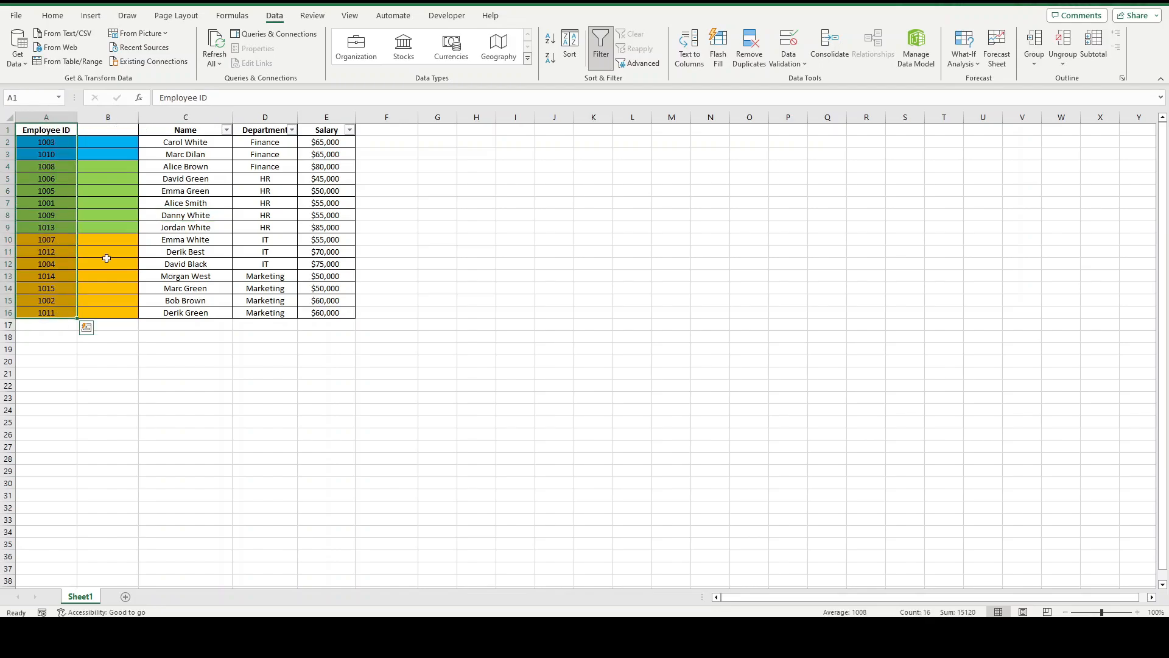
click(173, 200)
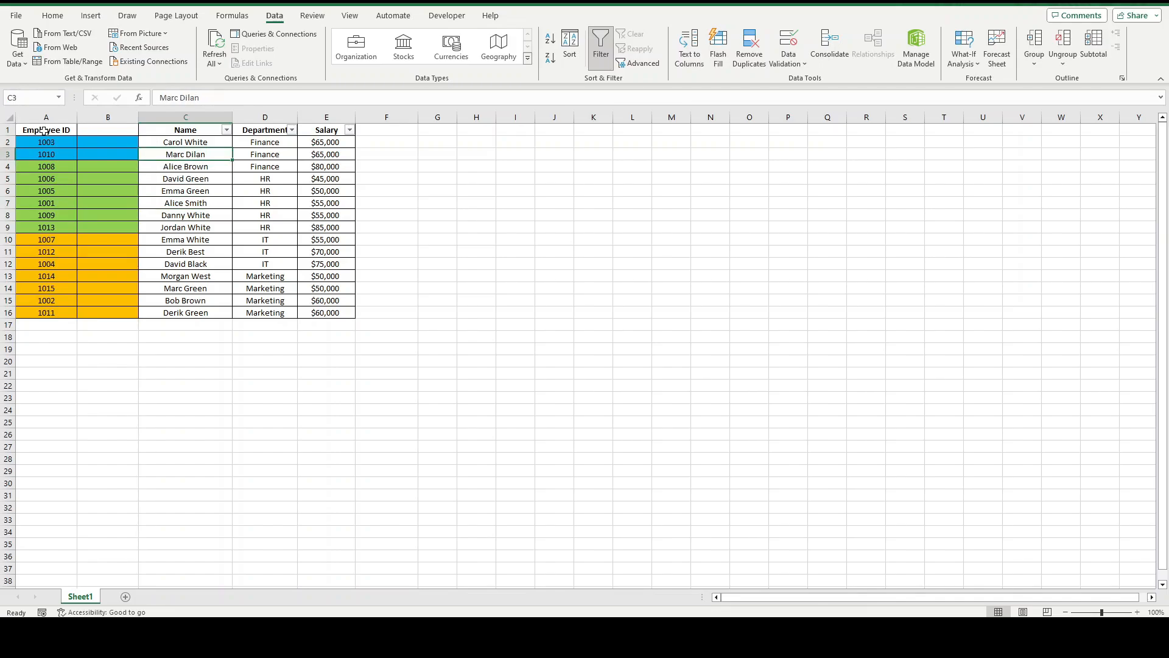
drag(44, 130, 310, 129)
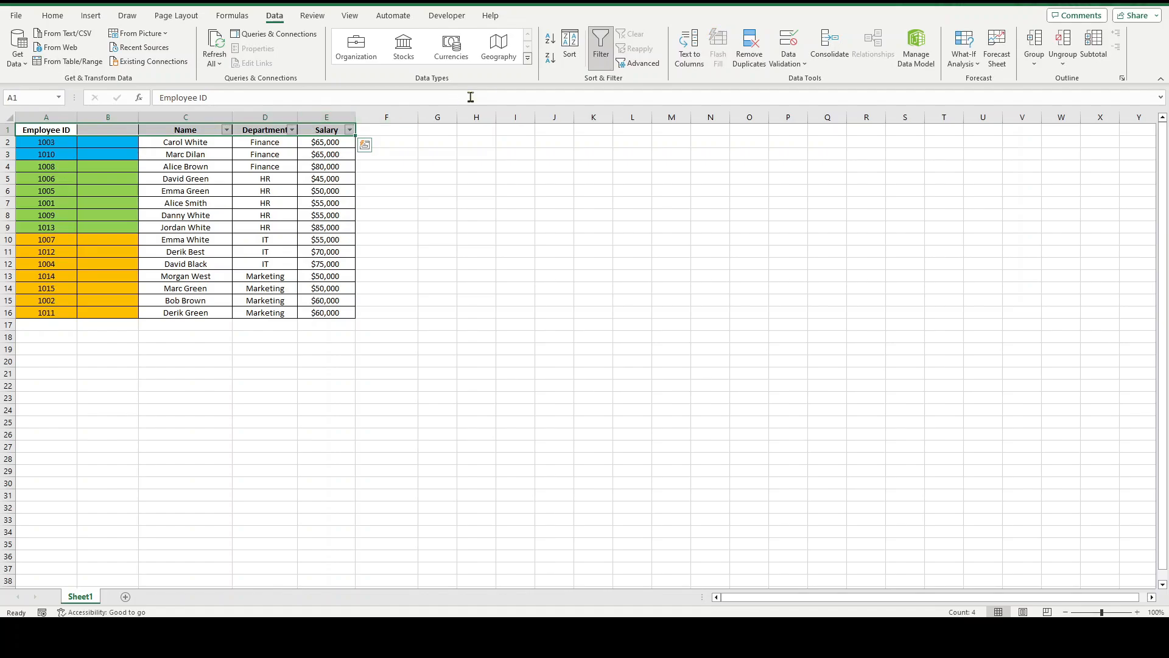
click(600, 42)
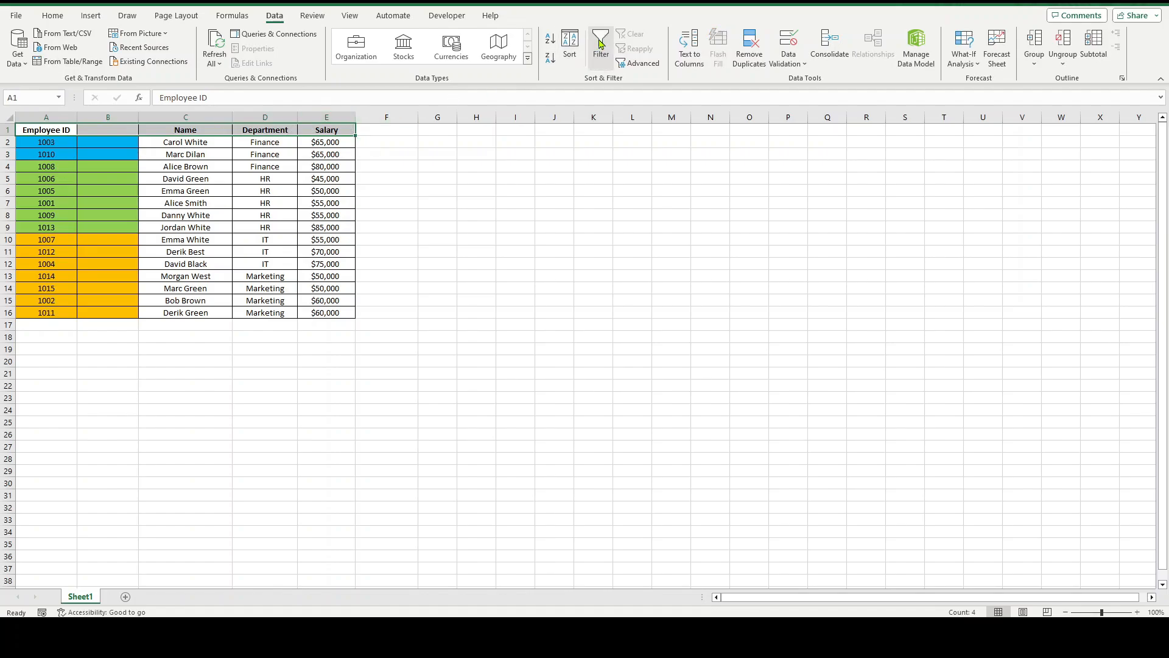
click(599, 43)
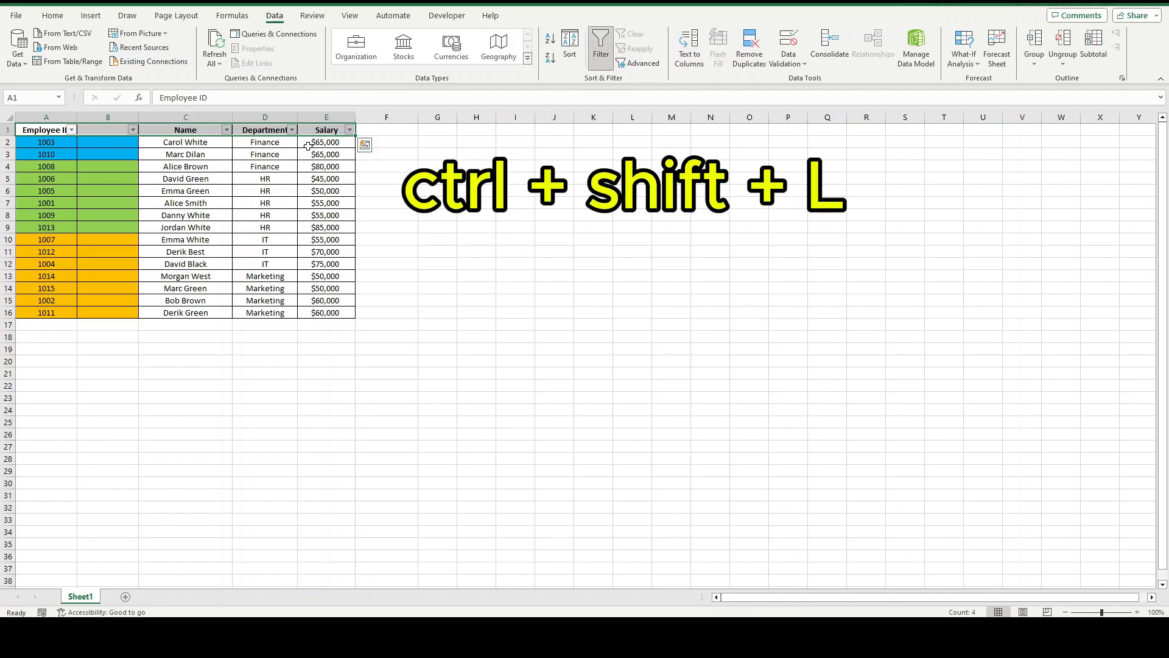
Turn off filtering and delete the empty column B between Employee ID and Name.
key(ctrl+shift+l)
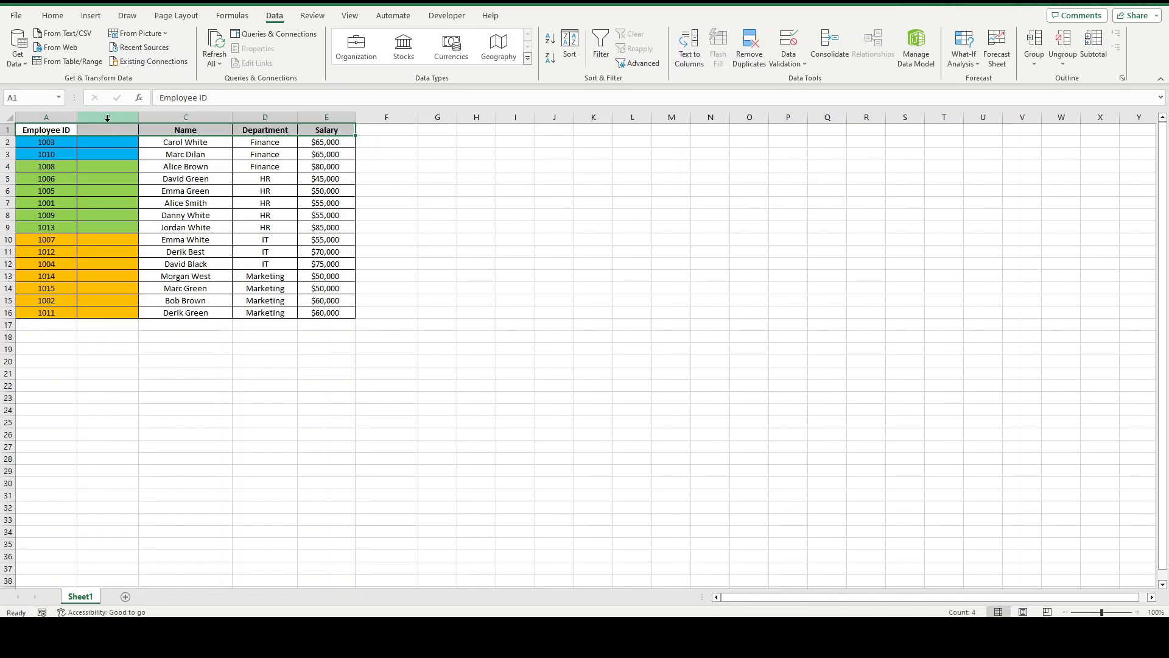
right_click(107, 117)
click(140, 257)
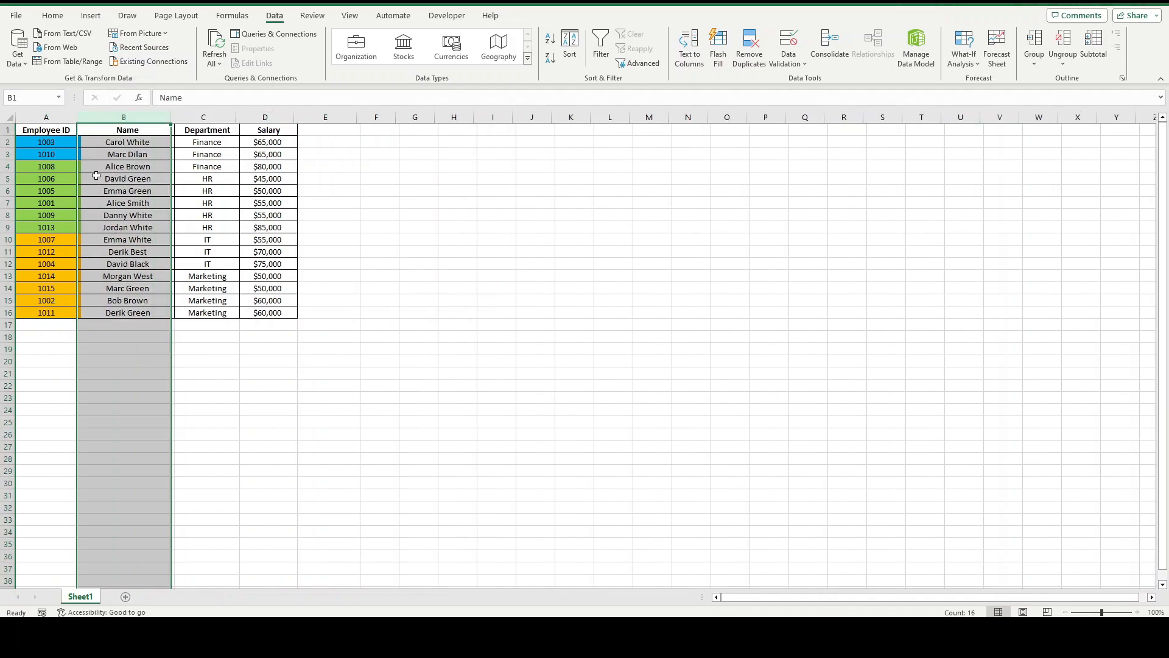
Turn on filtering for the table from the Name header cell.
click(110, 134)
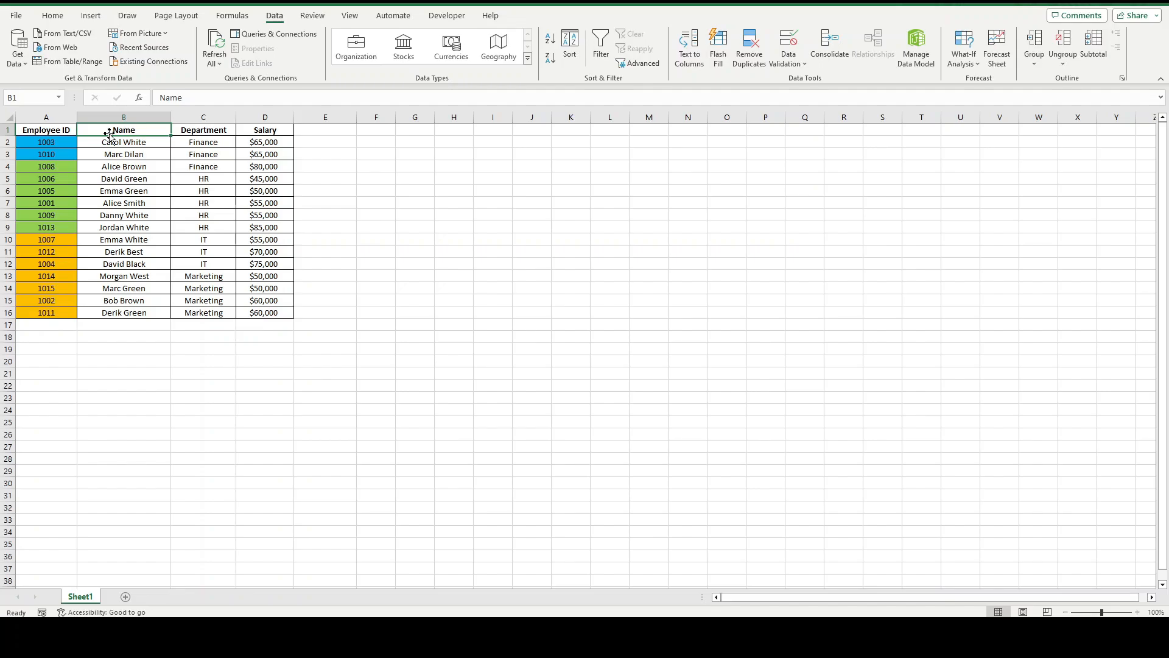
key(ctrl+shift+l)
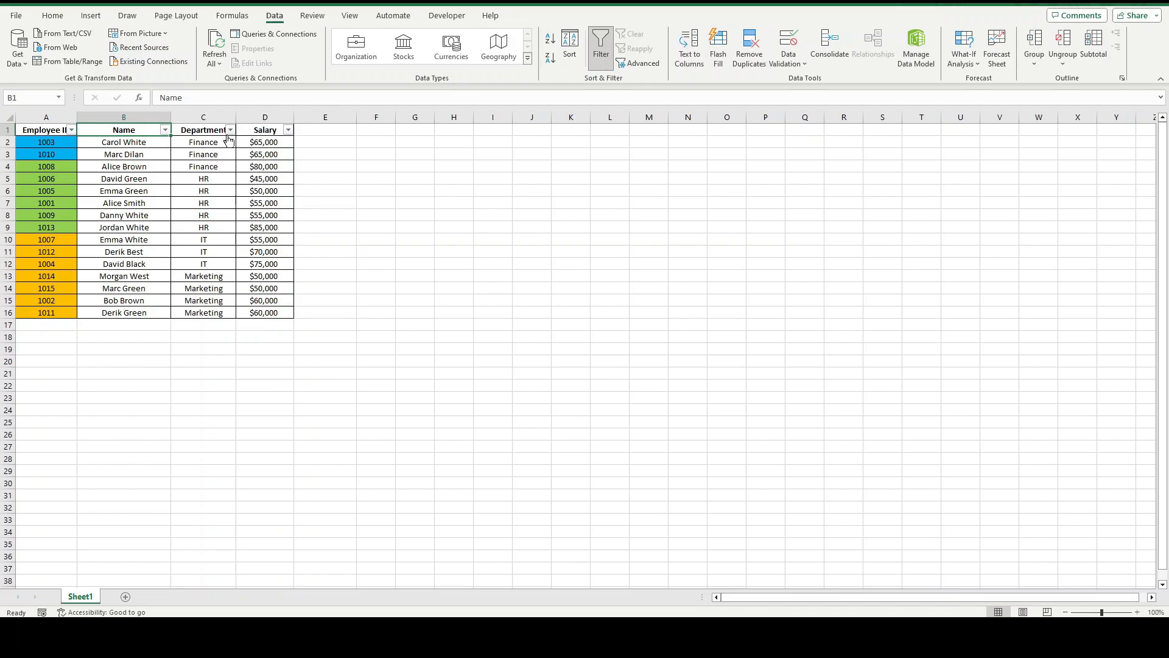
Filter the Salary column with a number filter for values greater than 60000.
click(288, 130)
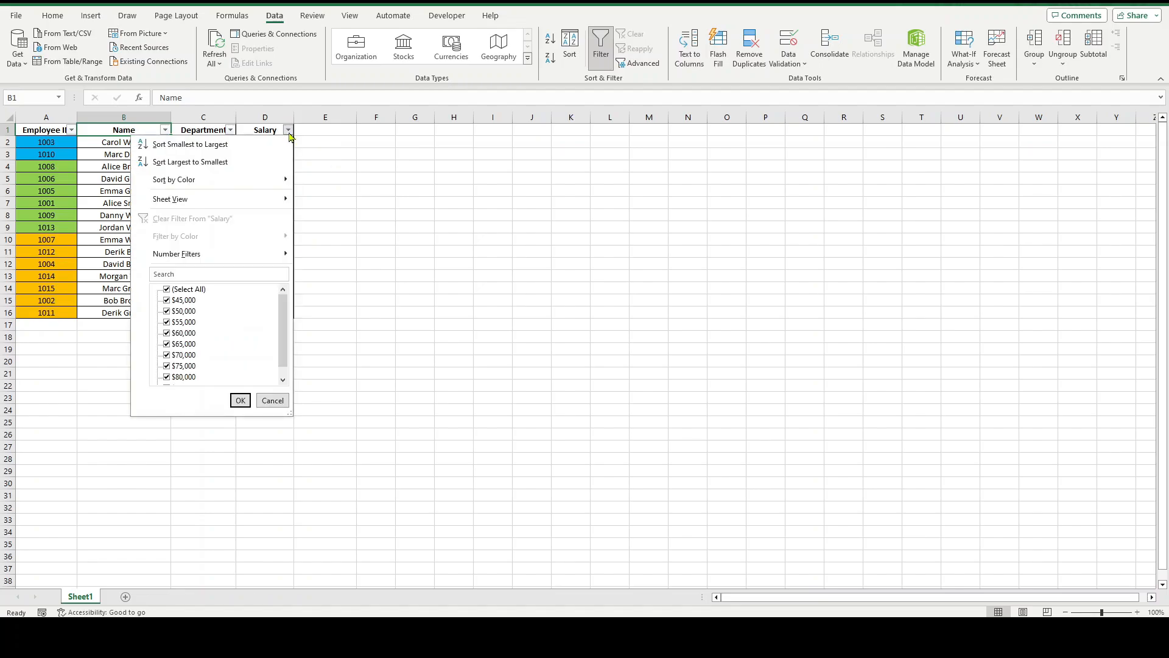
mouse_move(257, 253)
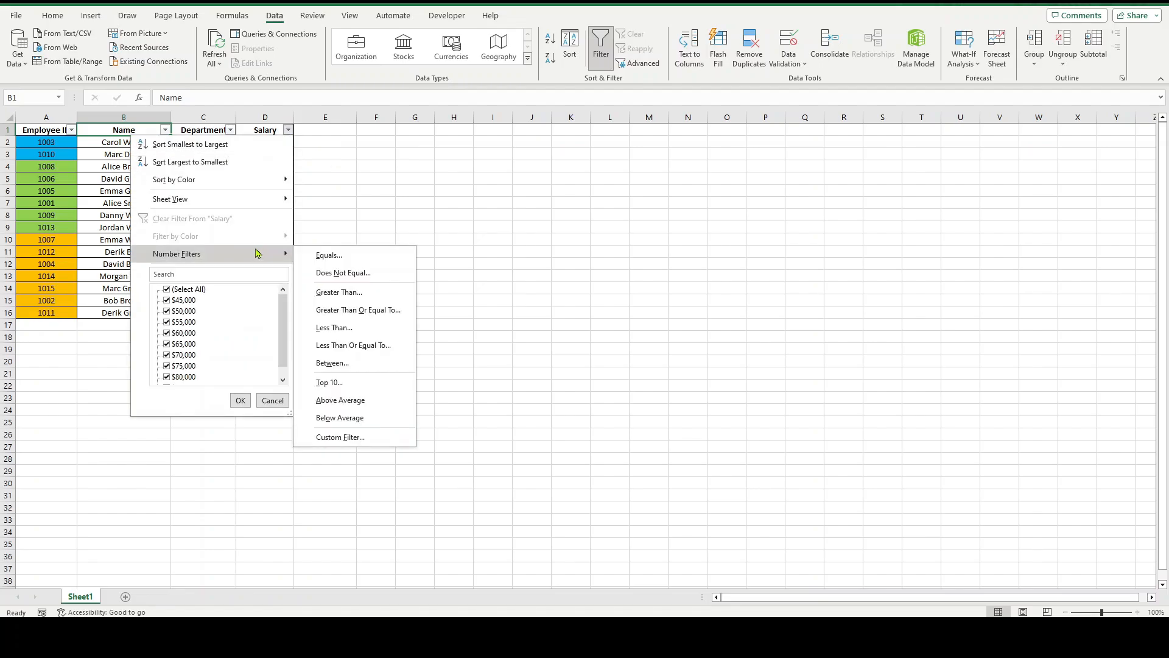
click(342, 292)
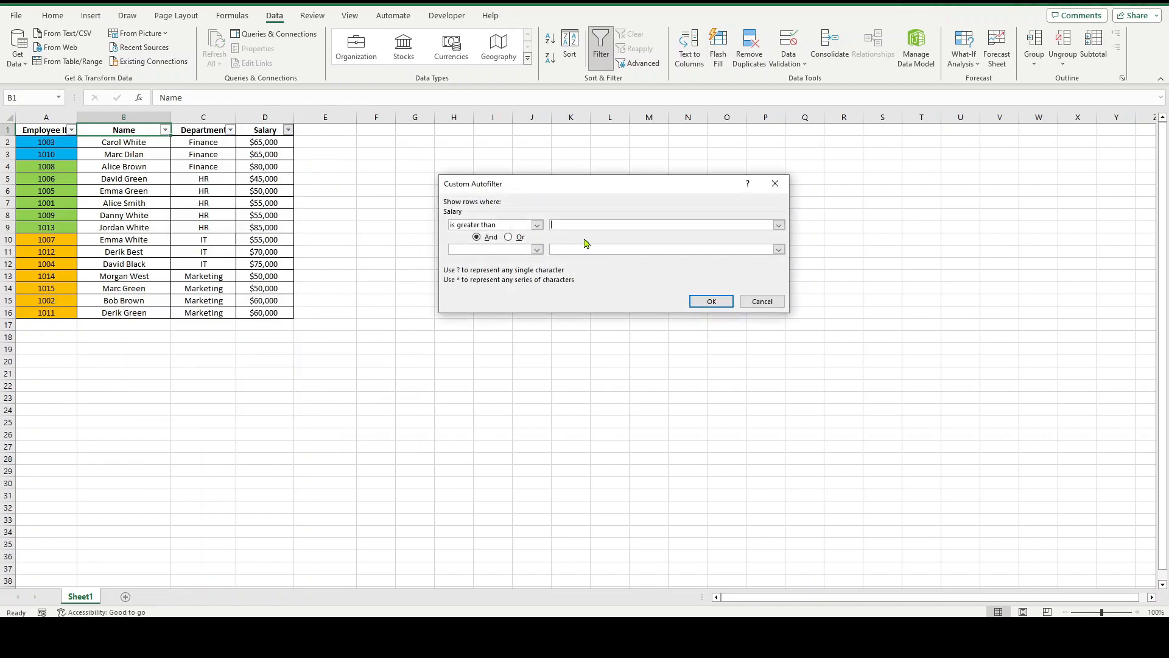
text(60000)
key(Return)
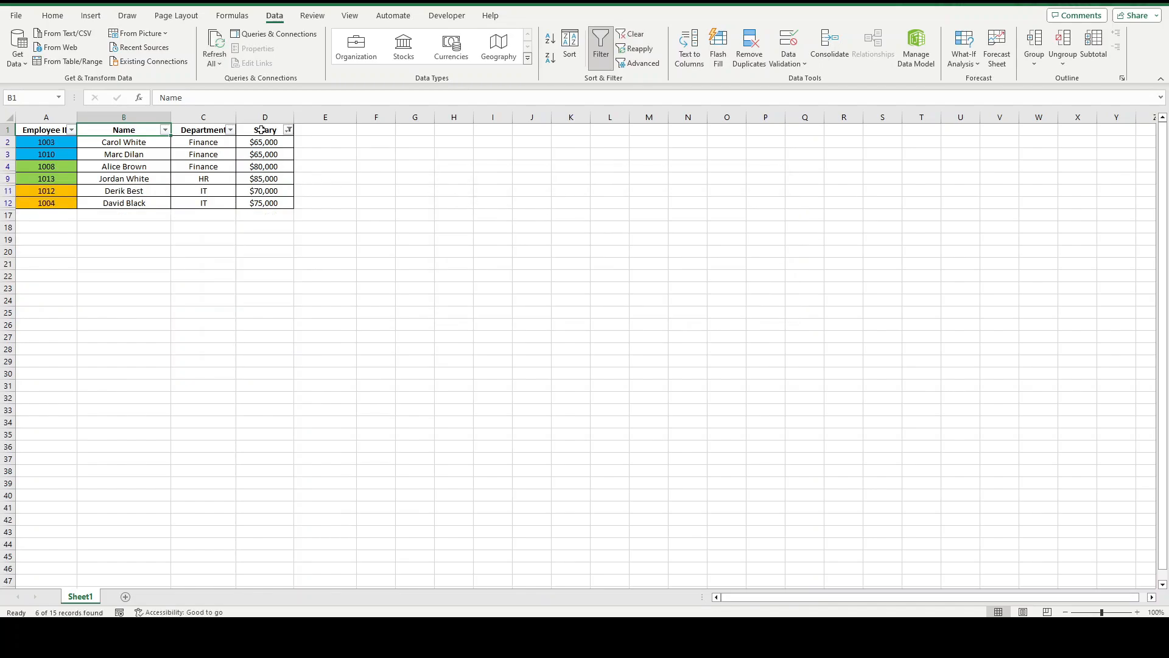
Highlight the filtered Salary values, and restore all rows by reselecting every value in the Salary filter.
drag(262, 129, 265, 203)
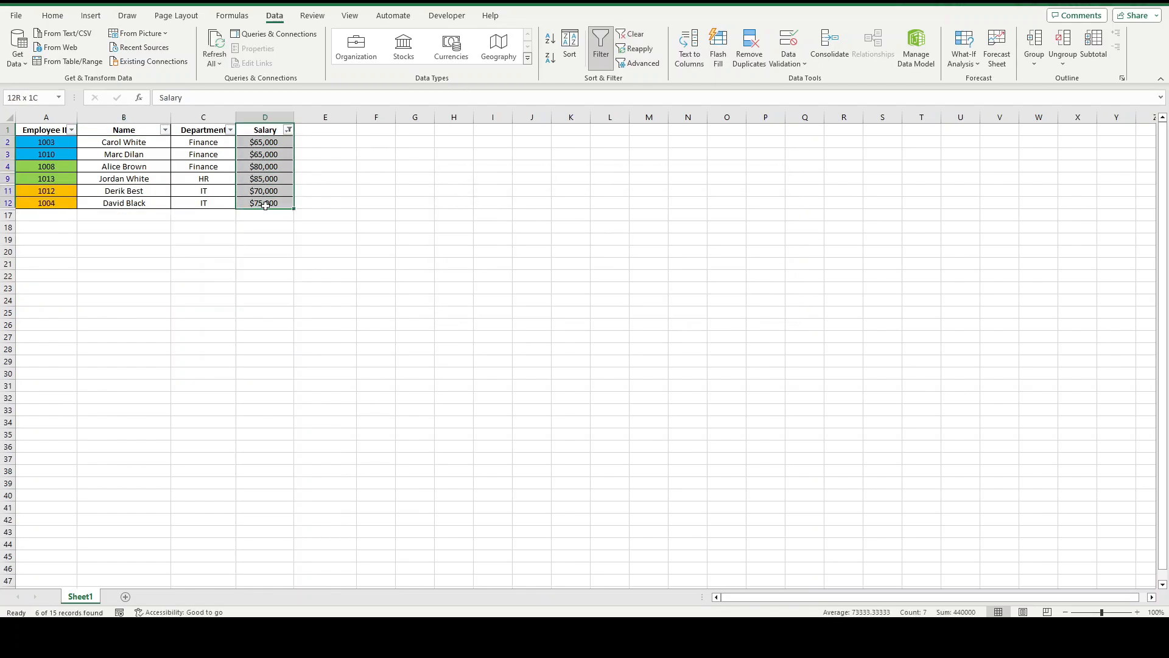
click(270, 131)
click(288, 130)
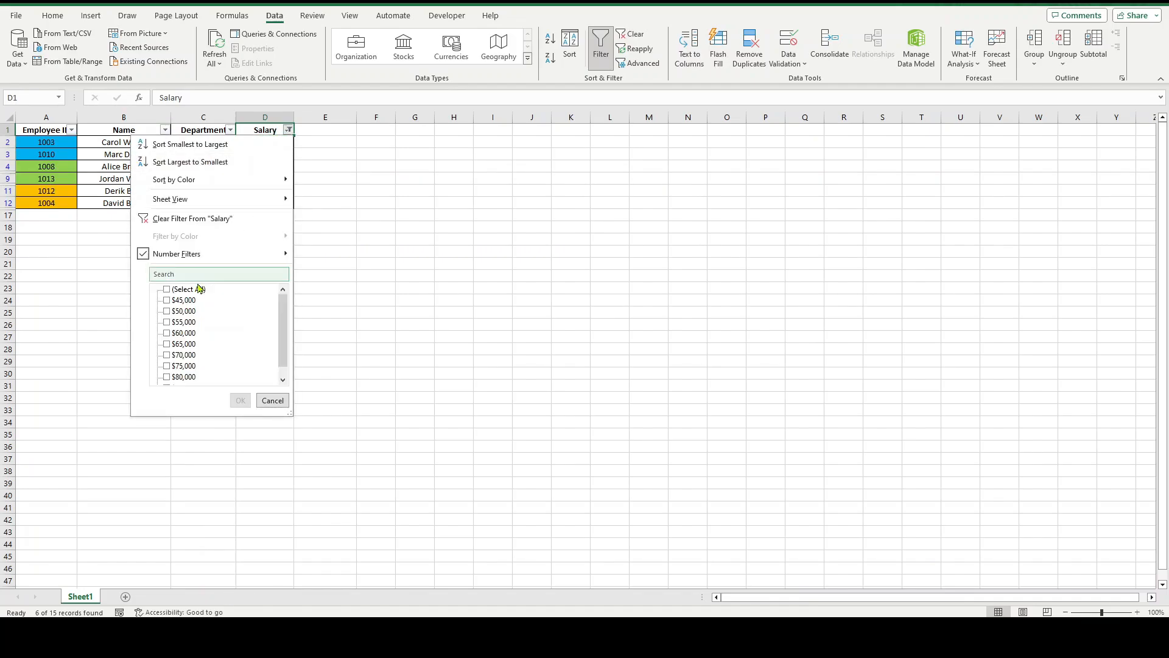
click(199, 289)
click(240, 400)
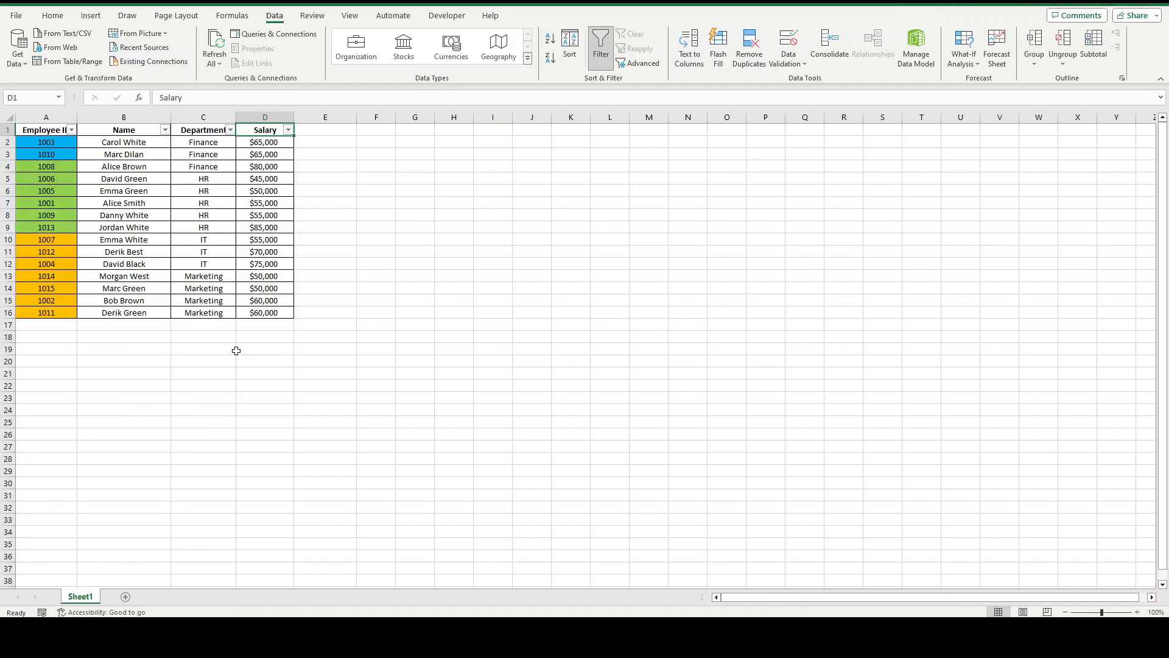
Filter the Employee ID column by the orange cell color.
click(203, 169)
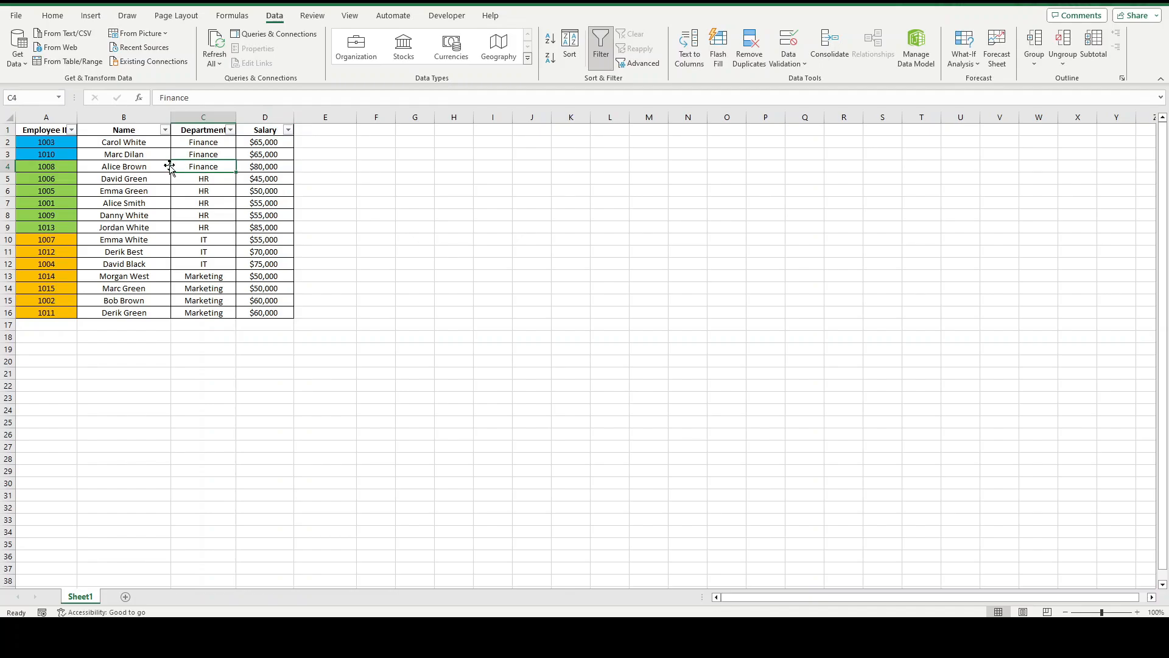
click(71, 130)
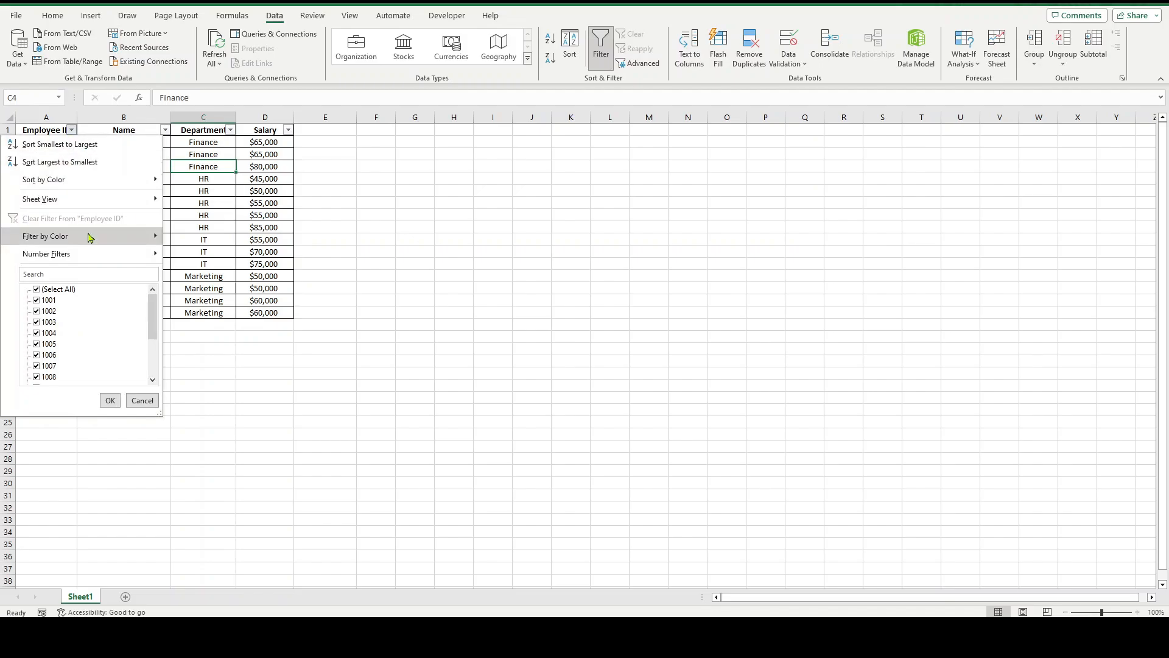
mouse_move(92, 237)
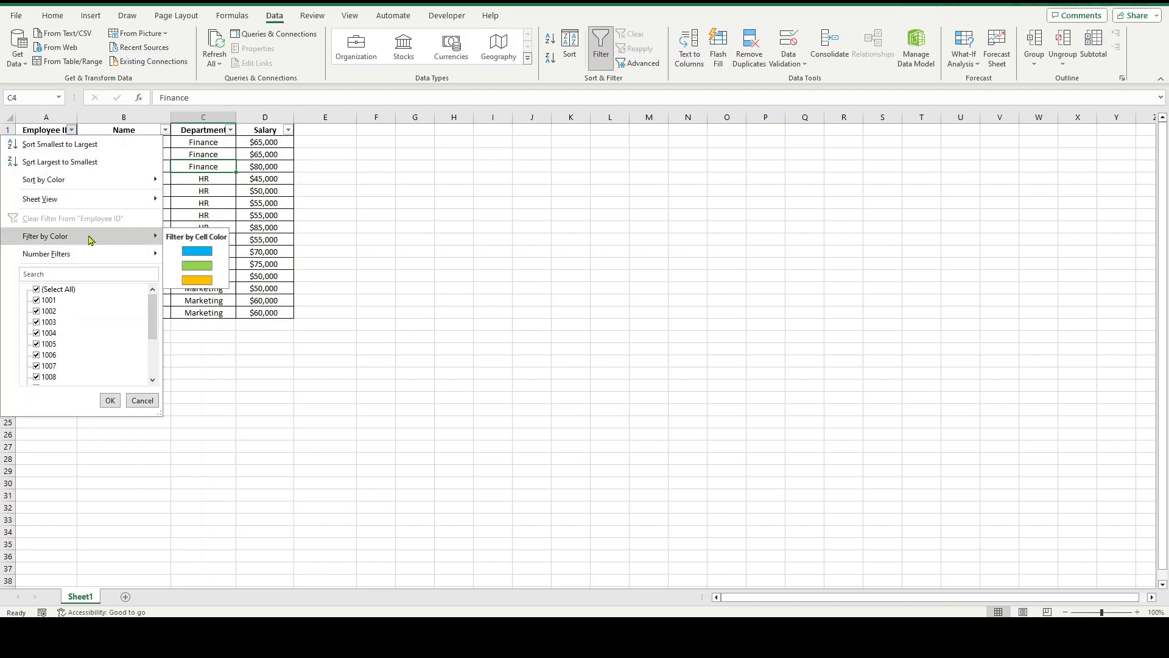
click(206, 281)
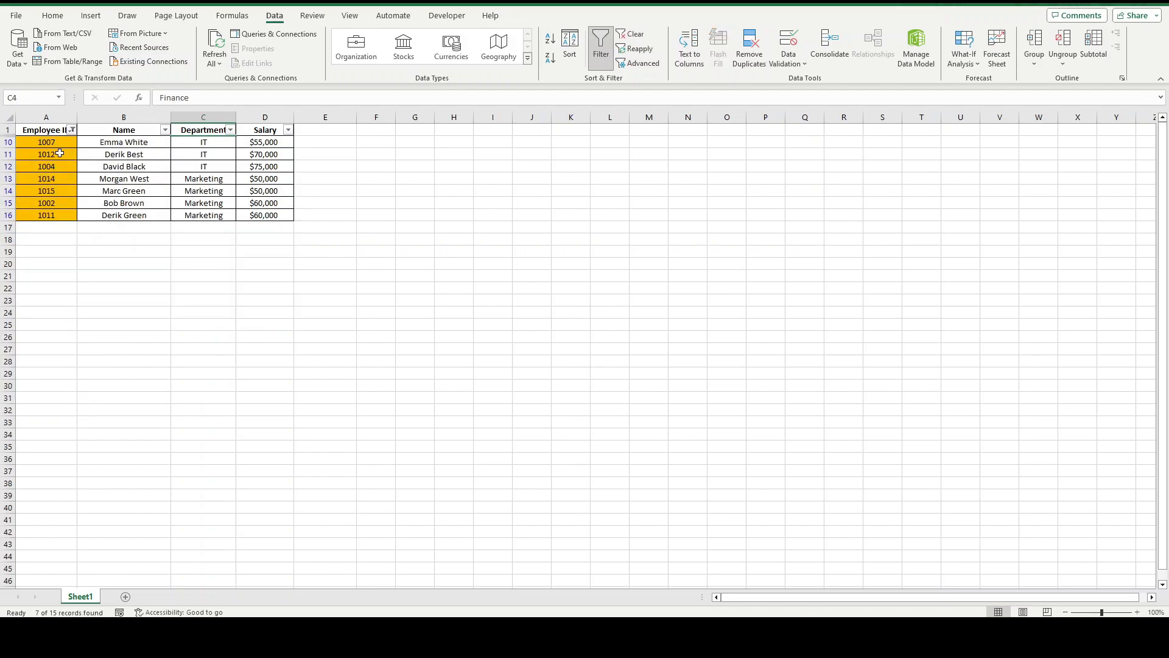
Highlight the filtered rows with their headers, and clear the cell color filter from the table.
drag(39, 134, 265, 216)
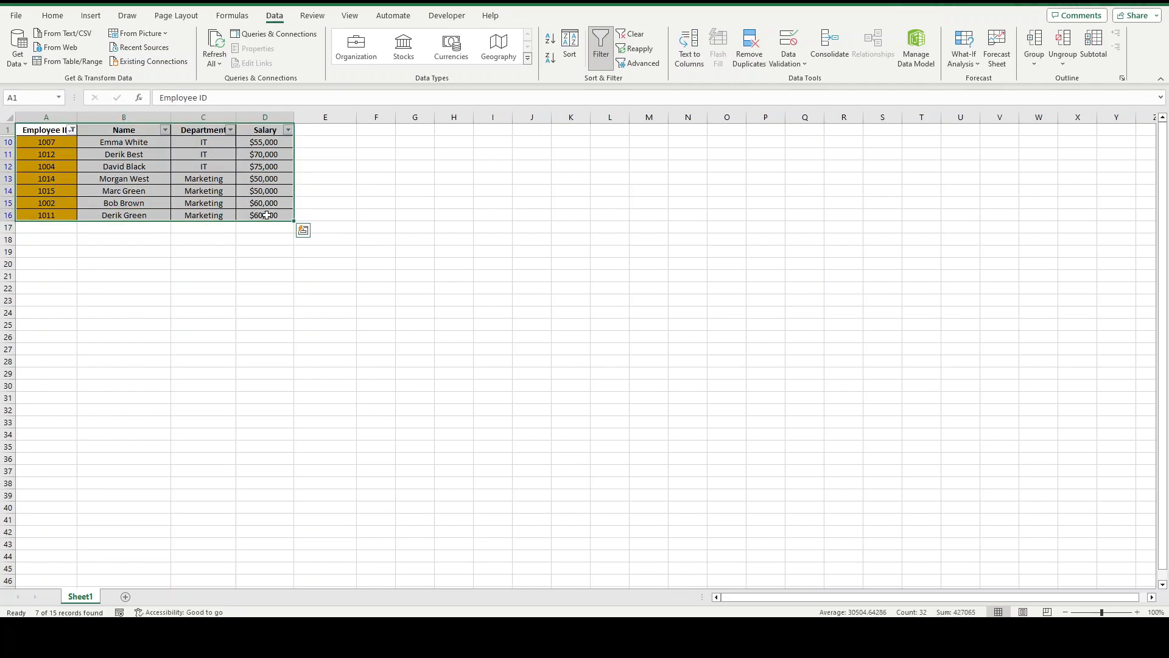
click(124, 131)
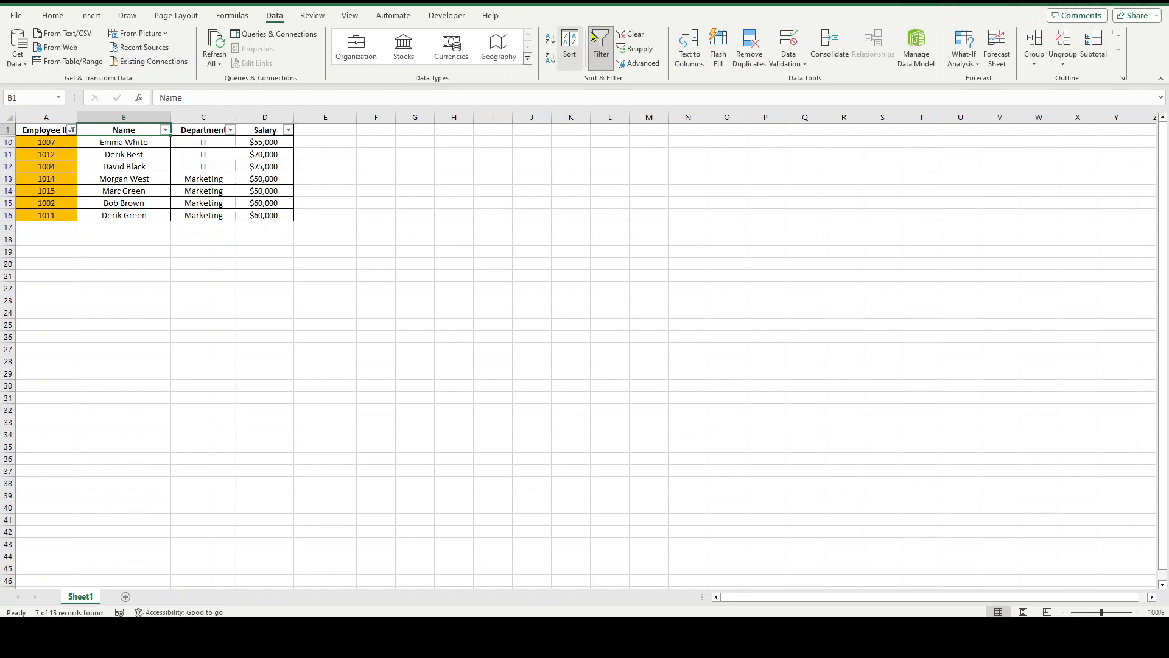
click(635, 34)
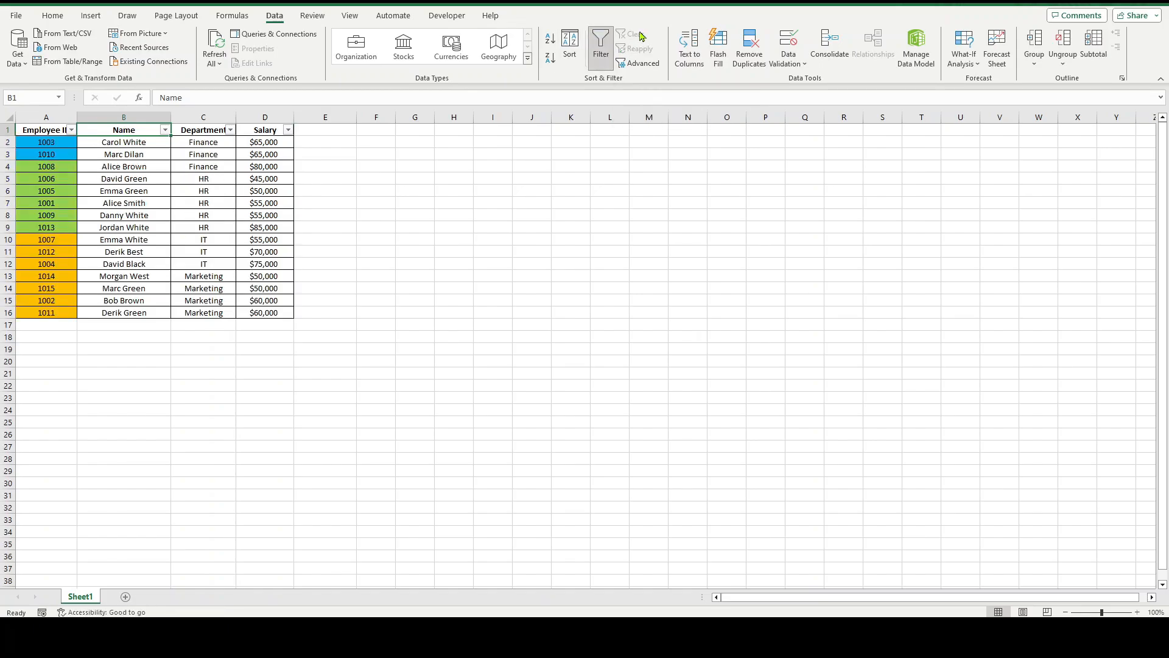
Sort the table by Employee ID on cell color with green on top.
click(116, 144)
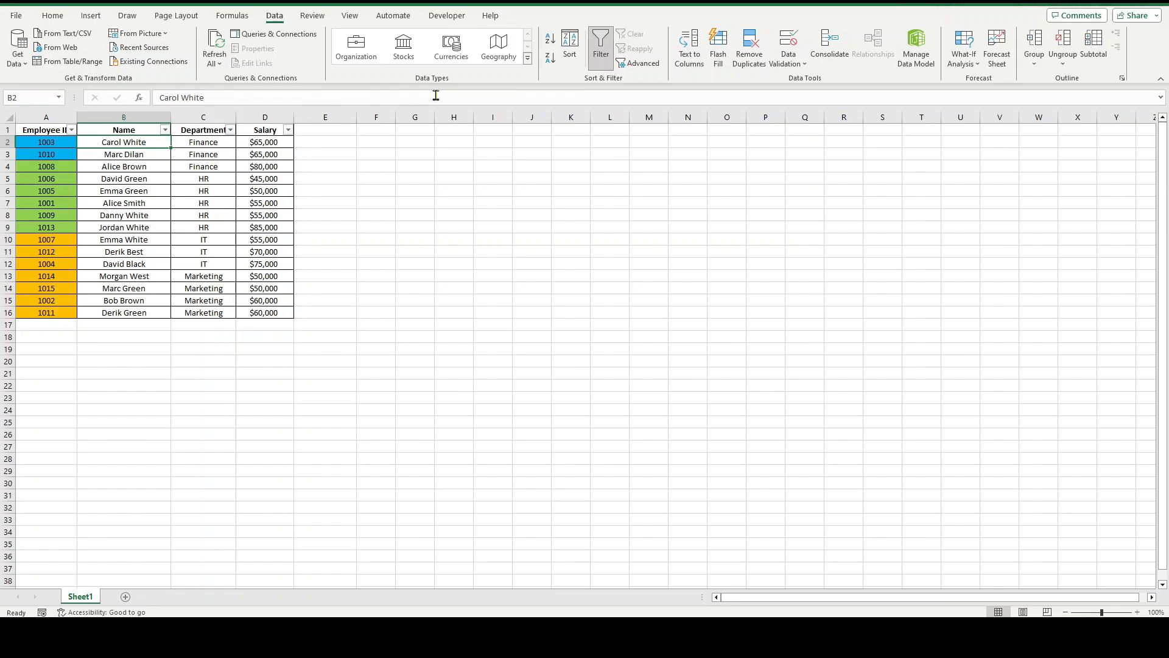
click(573, 43)
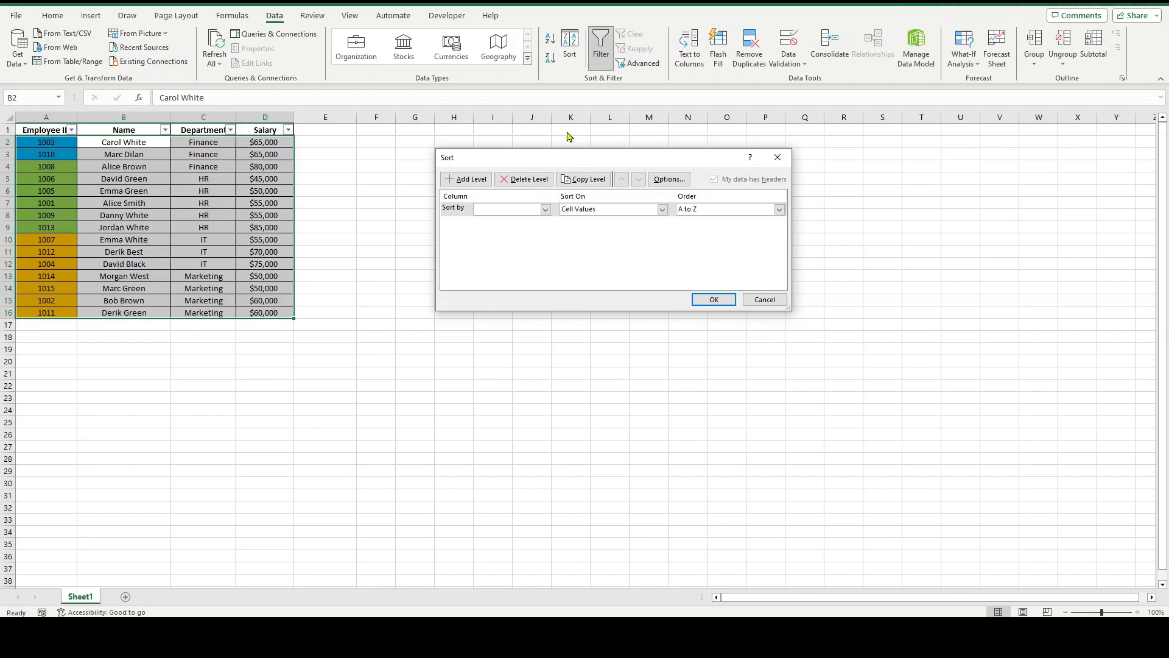
click(545, 209)
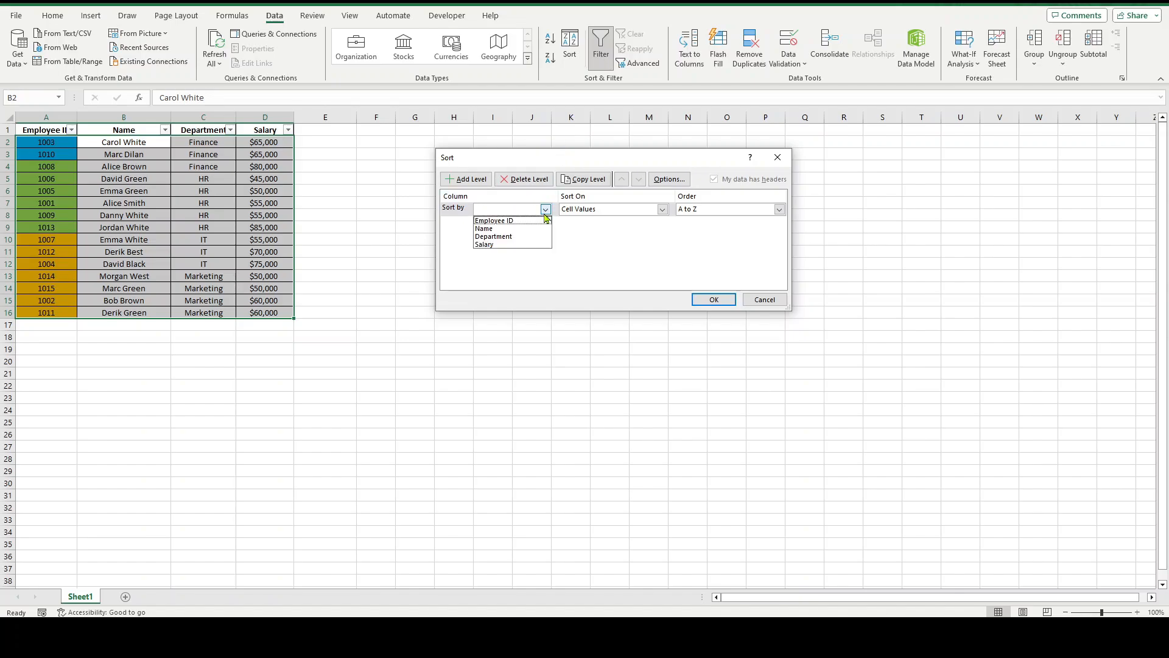
click(536, 220)
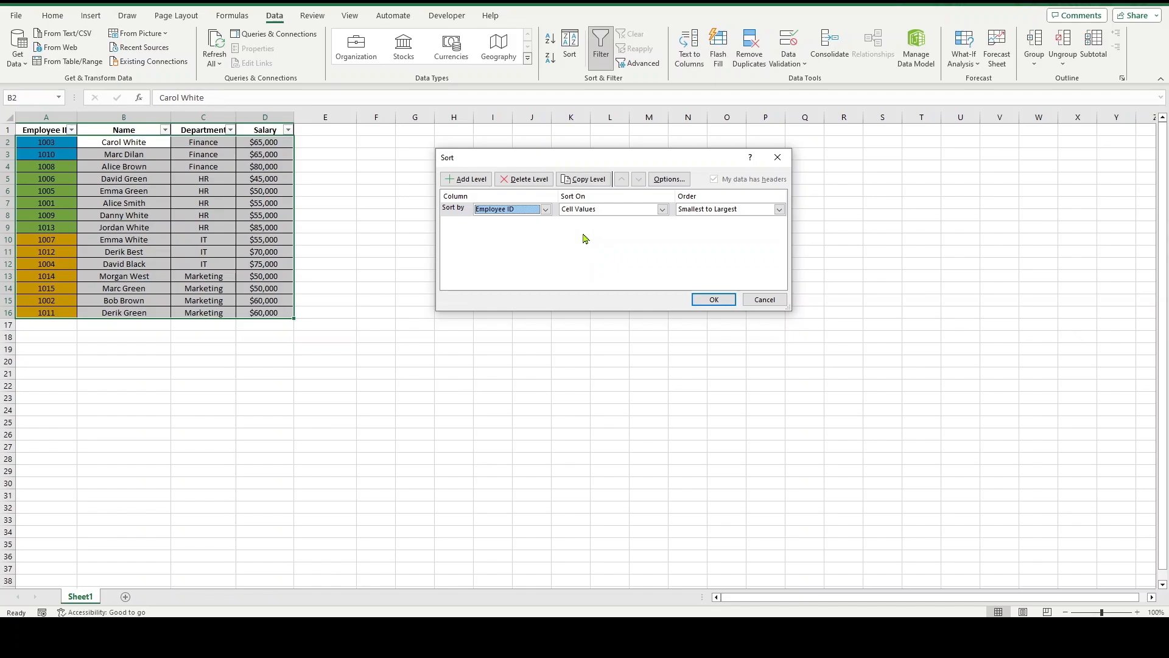
click(660, 212)
click(588, 229)
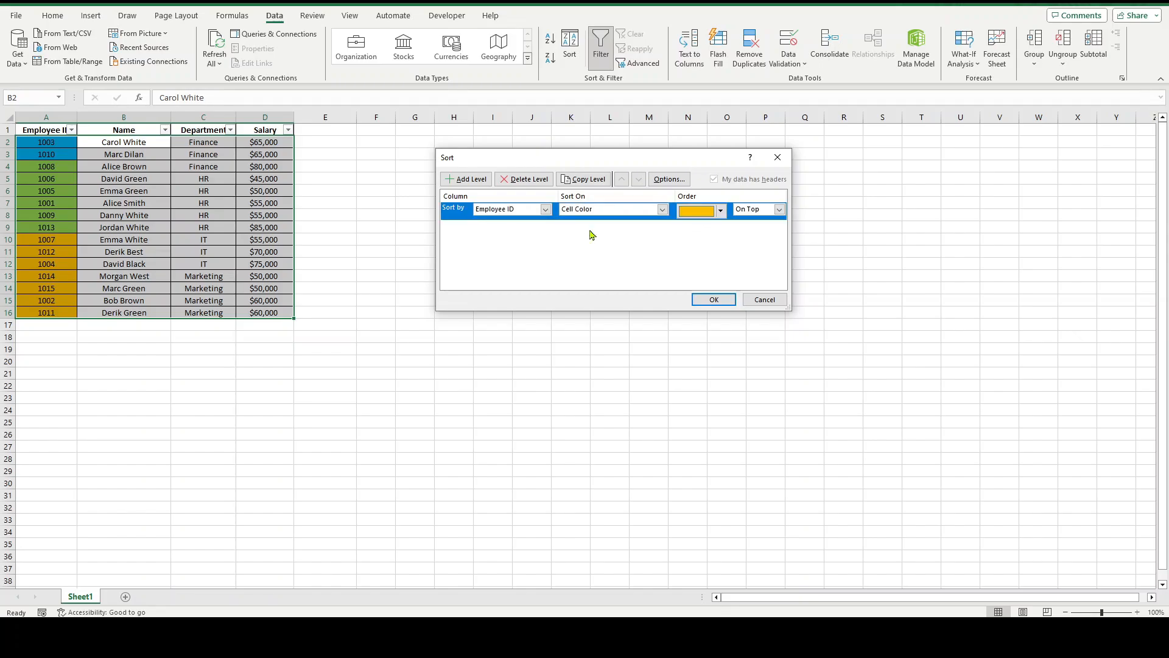
click(722, 213)
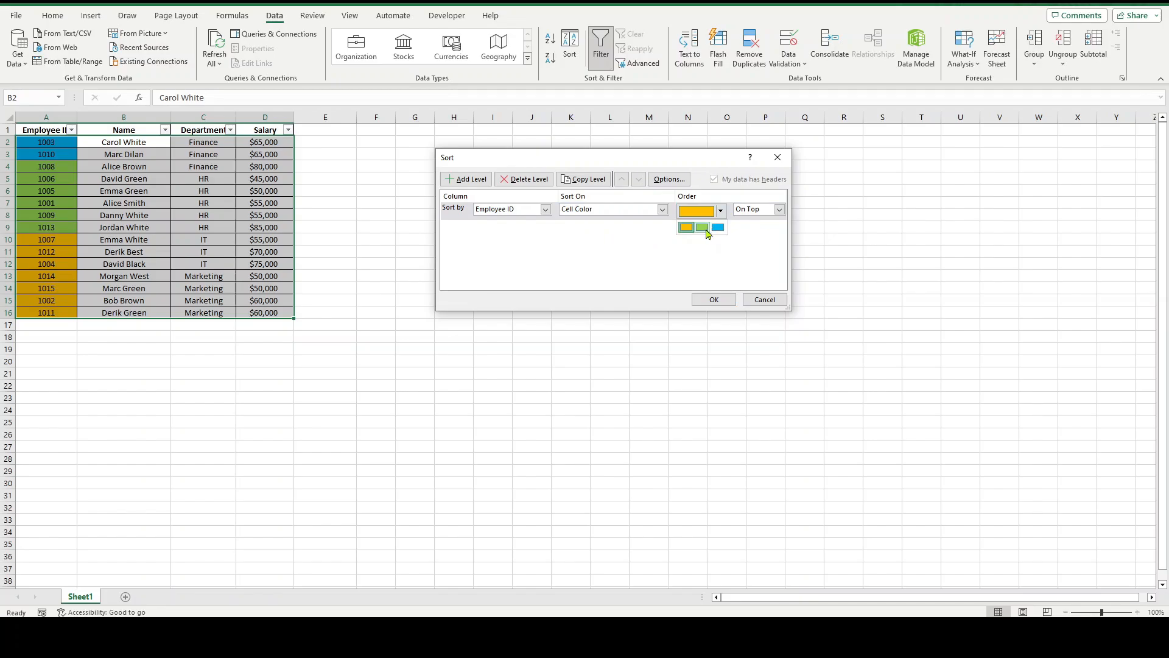
click(706, 229)
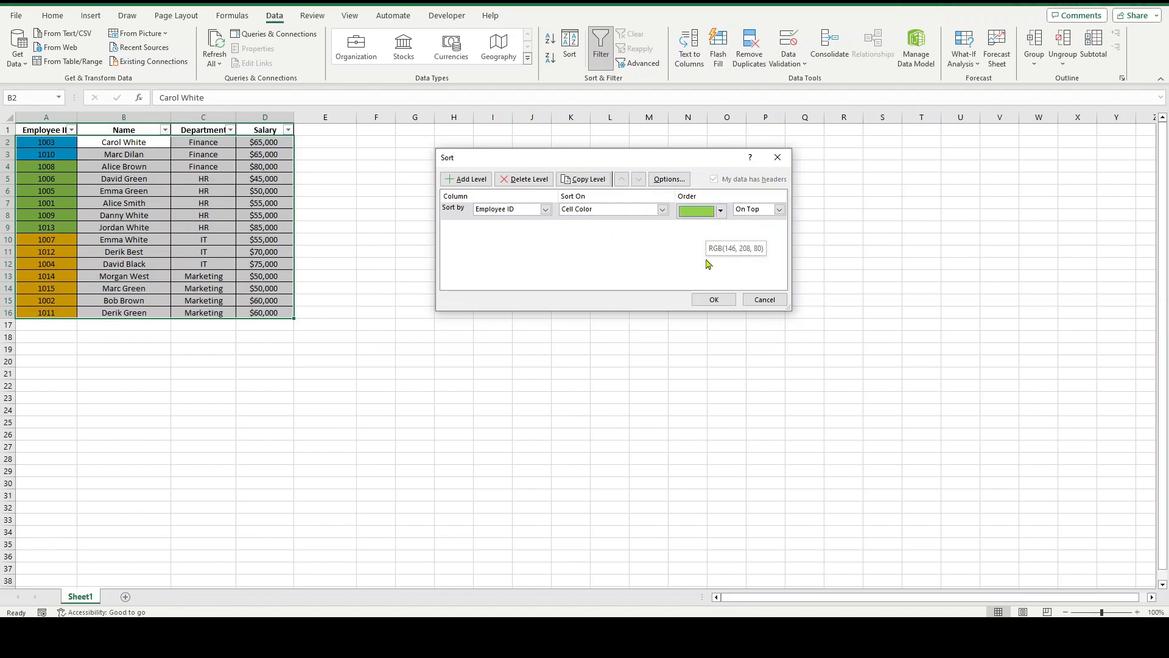
click(711, 300)
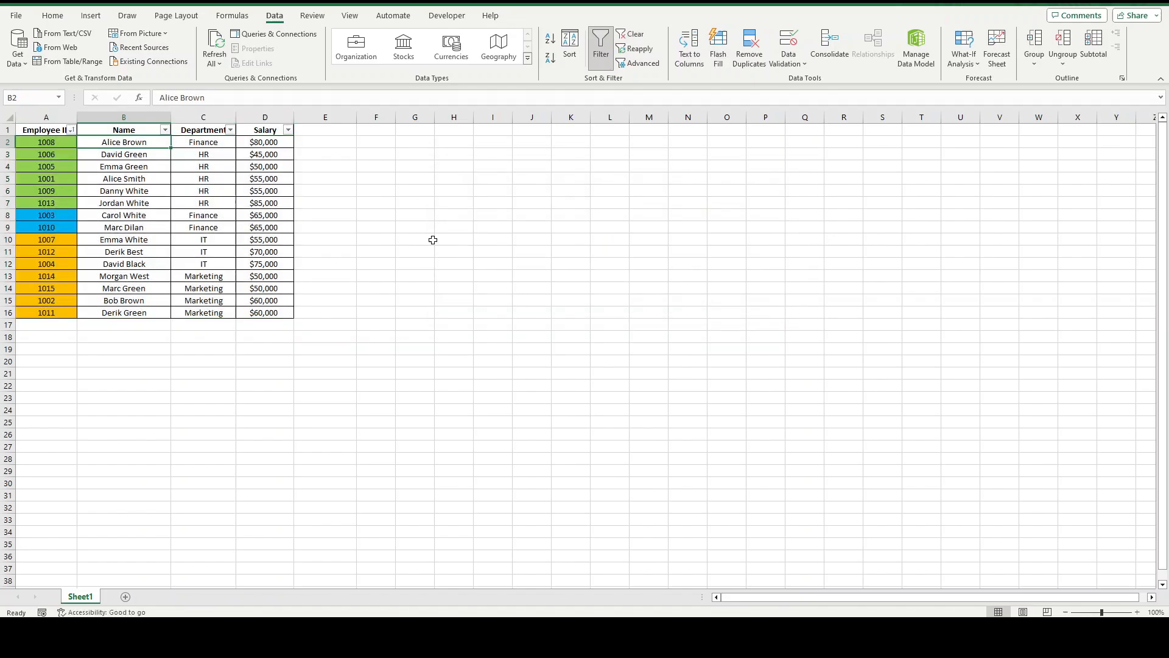
Set up a sort by Employee ID on cell values and choose a custom list as its order.
click(143, 154)
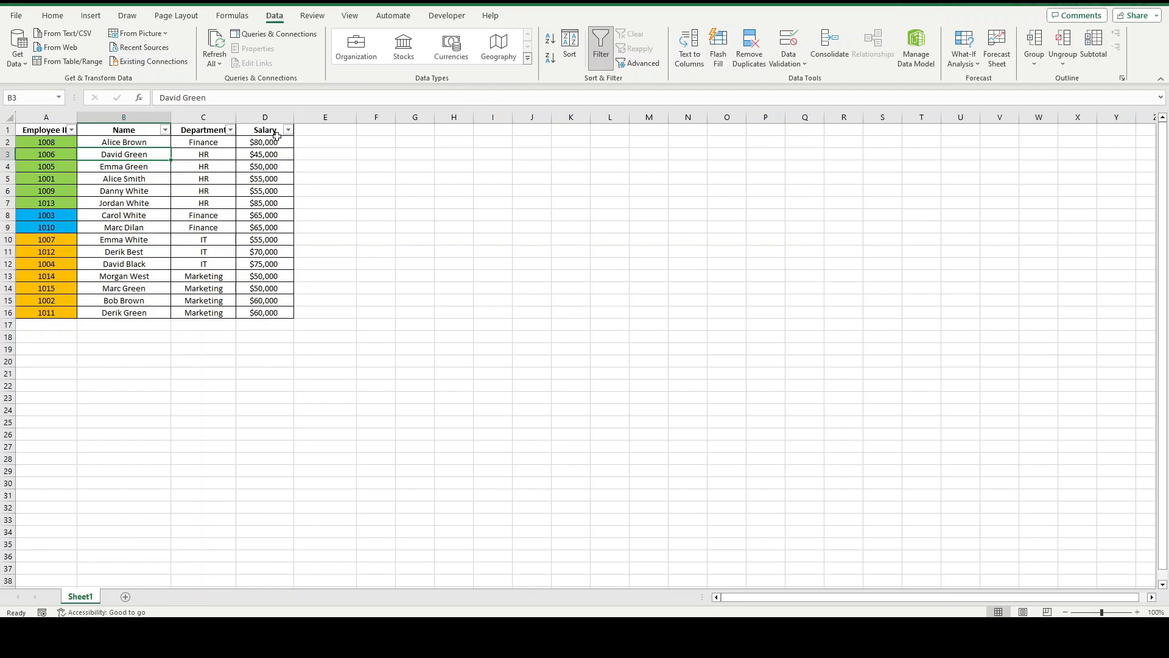
click(570, 46)
click(545, 209)
click(538, 223)
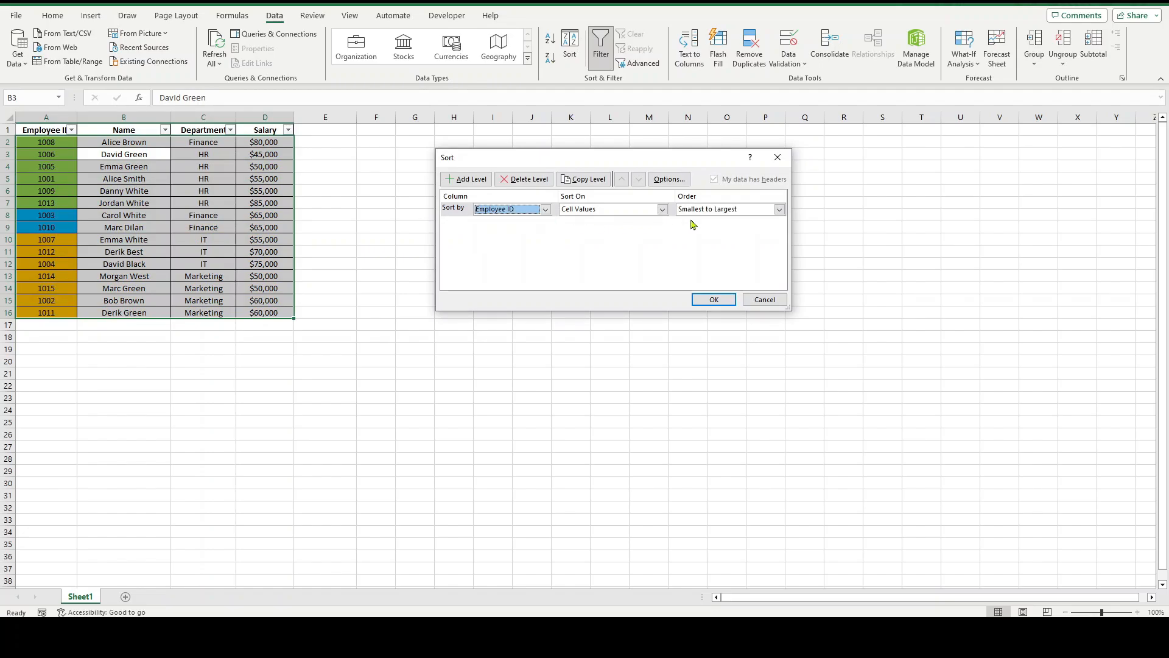
click(749, 211)
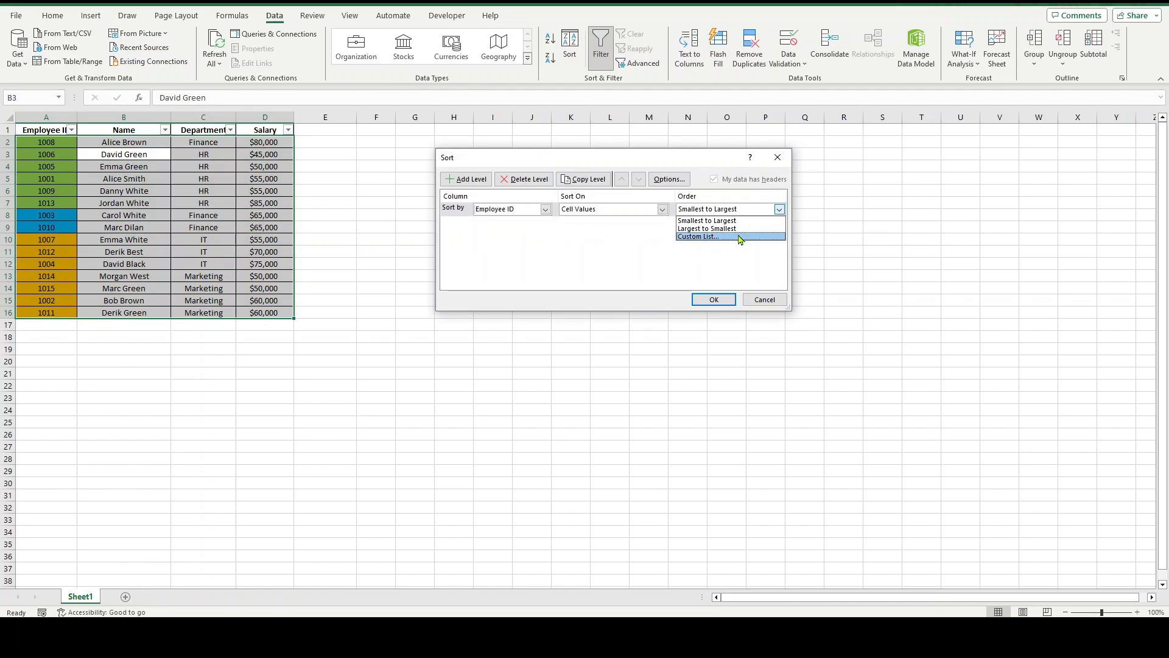
click(734, 236)
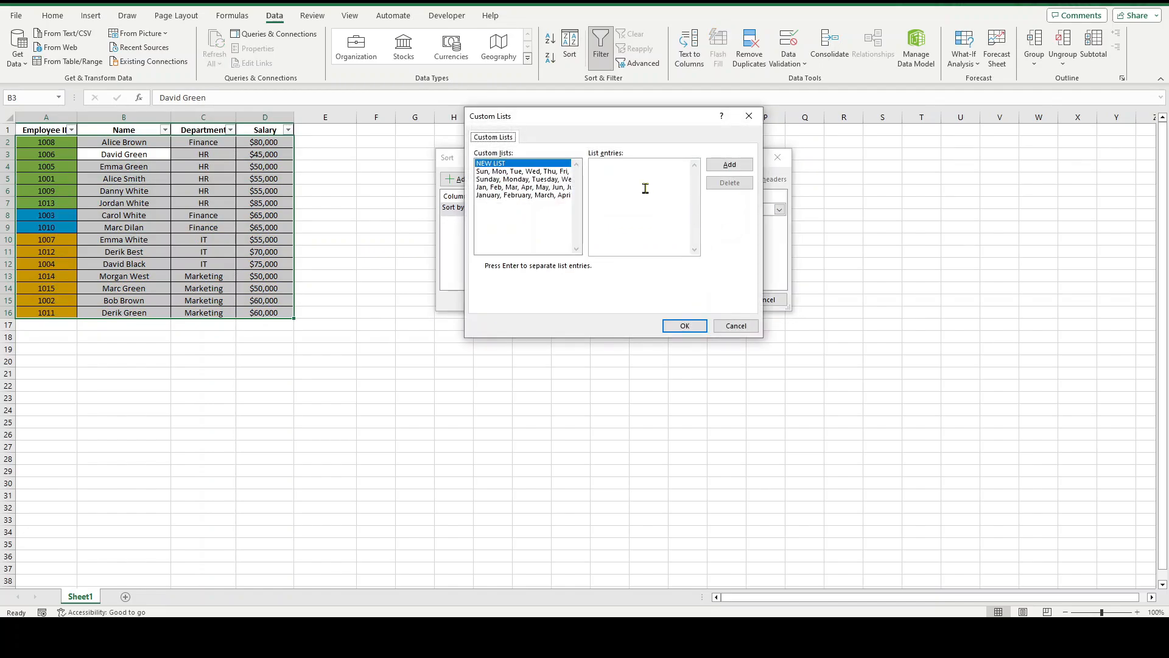
Enter three employee IDs, from Marketing, IT and Finance in that order, as a new custom list and apply the sort.
click(645, 188)
text(1011)
key(Return)
text(1007 )
text(1003)
click(685, 326)
click(713, 301)
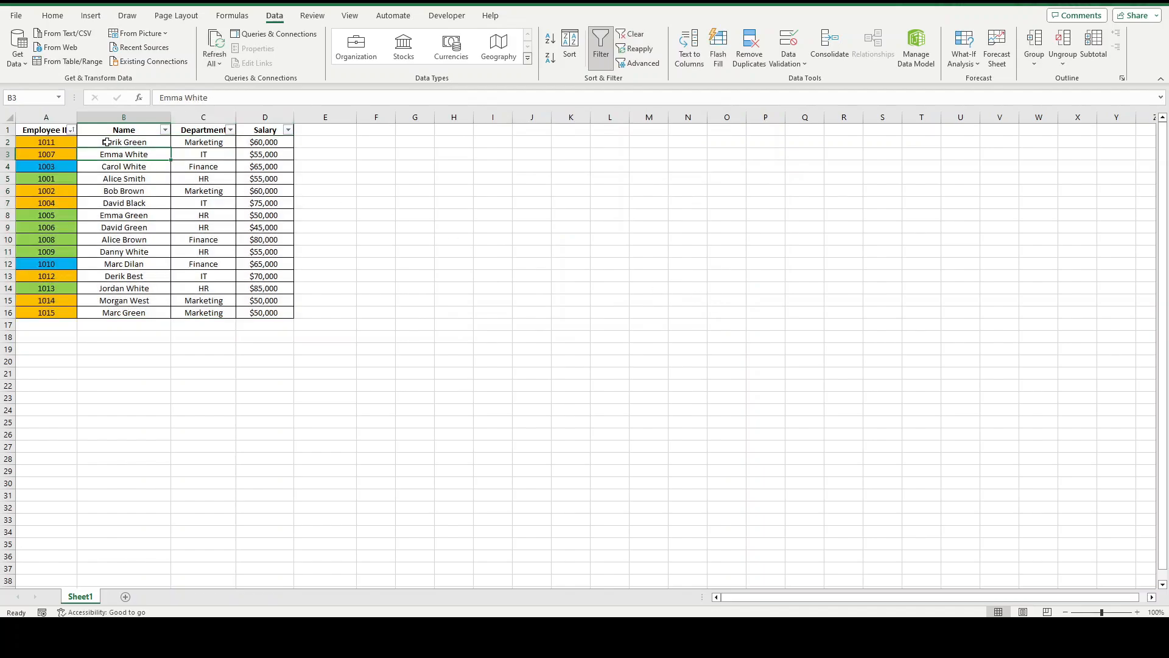
drag(59, 131, 59, 169)
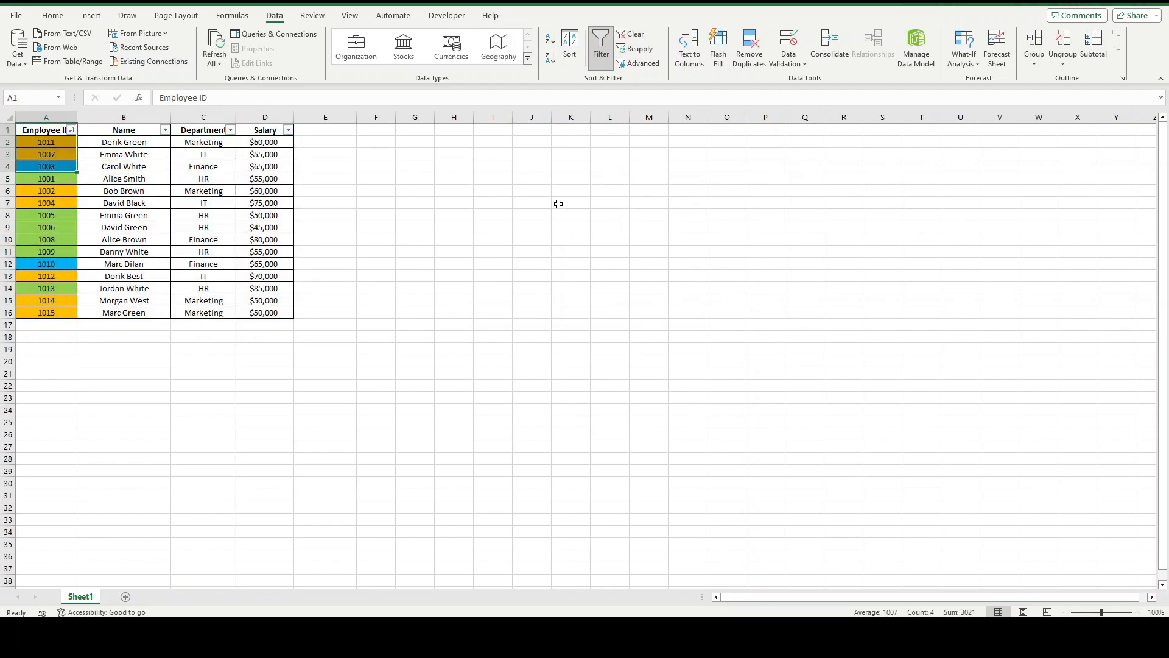